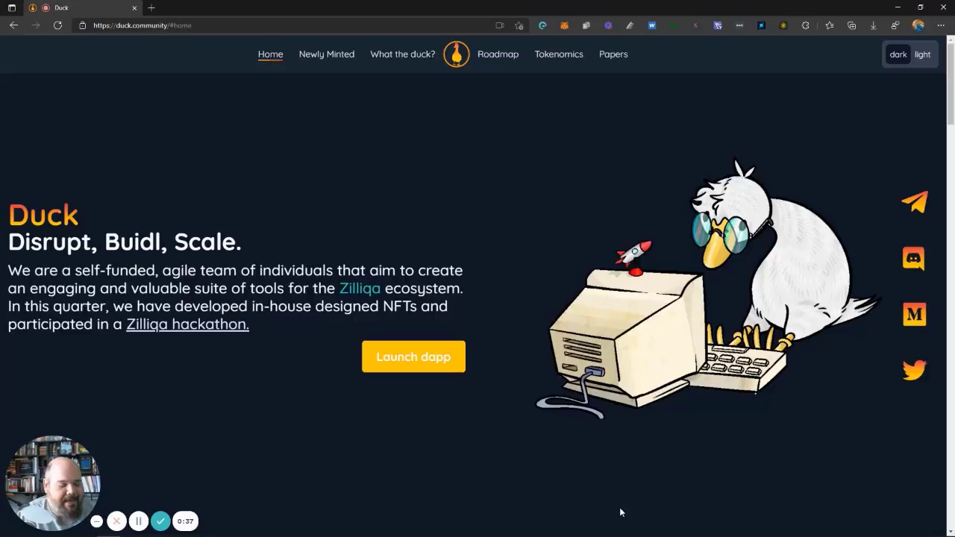
Jump to the Latest ducks in the pond section, then scroll back up to the home page top.
left_click(309, 57)
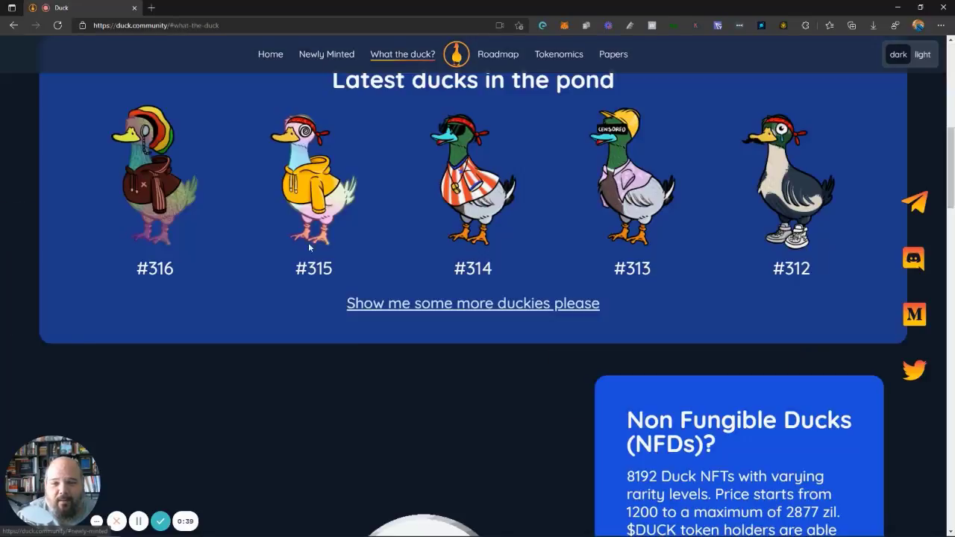
scroll(309, 255, "up", 1)
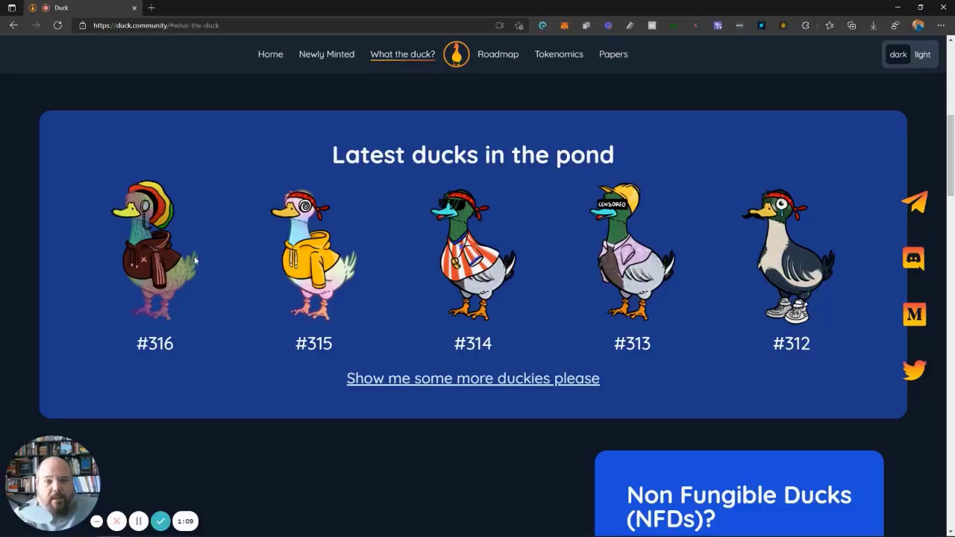
scroll(351, 190, "up", 5)
Launch the Duck Store dapp and reload the page.
left_click(413, 288)
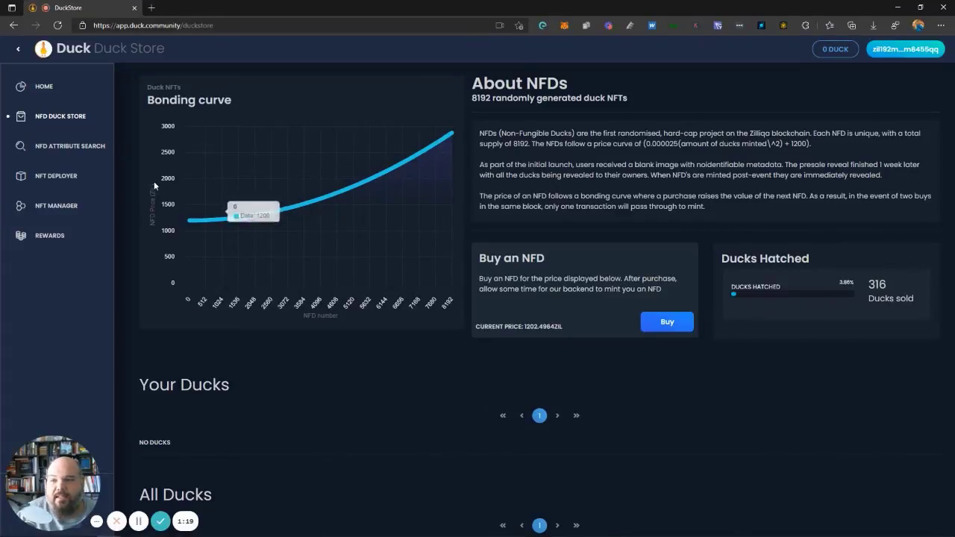
scroll(224, 291, "down", 2)
scroll(247, 300, "up", 2)
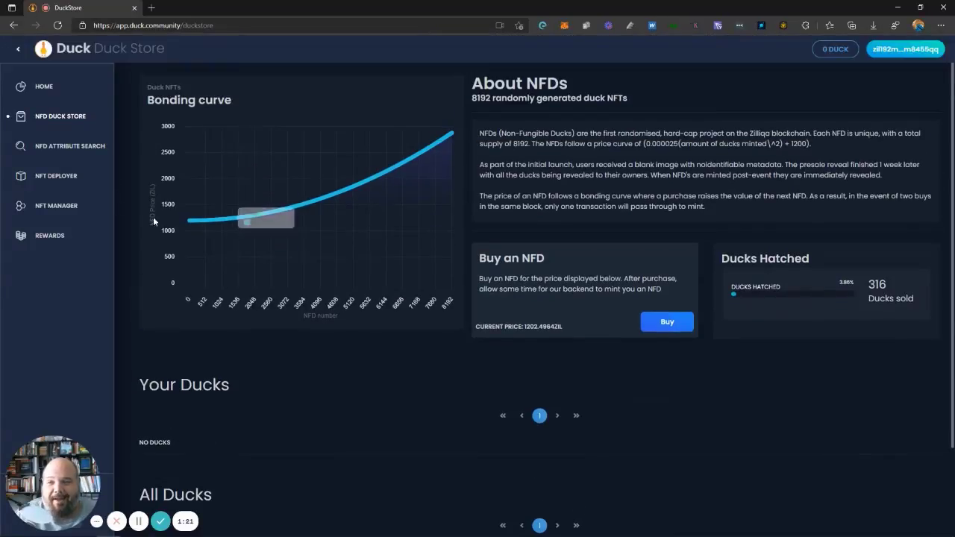
left_click(59, 25)
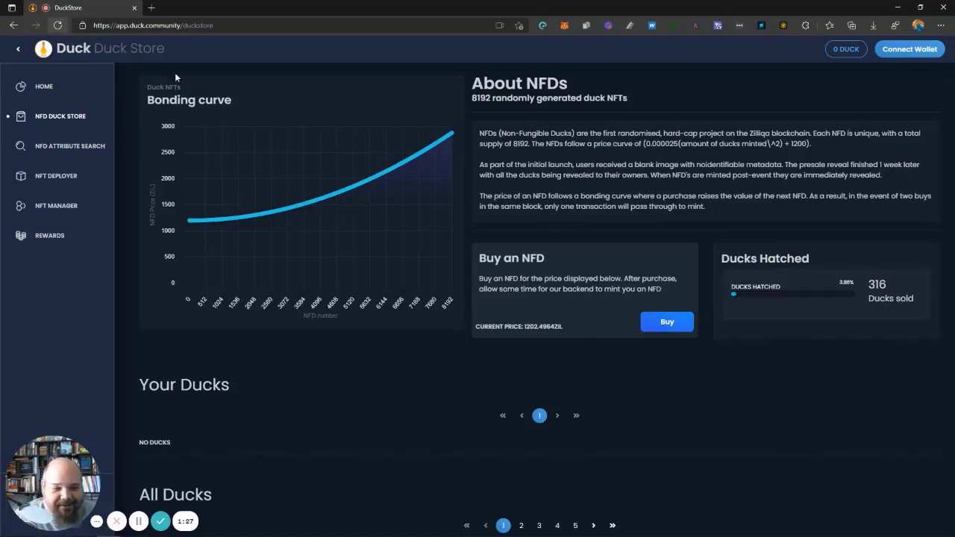
Connect the wallet to the Duck Store.
scroll(329, 374, "down", 3)
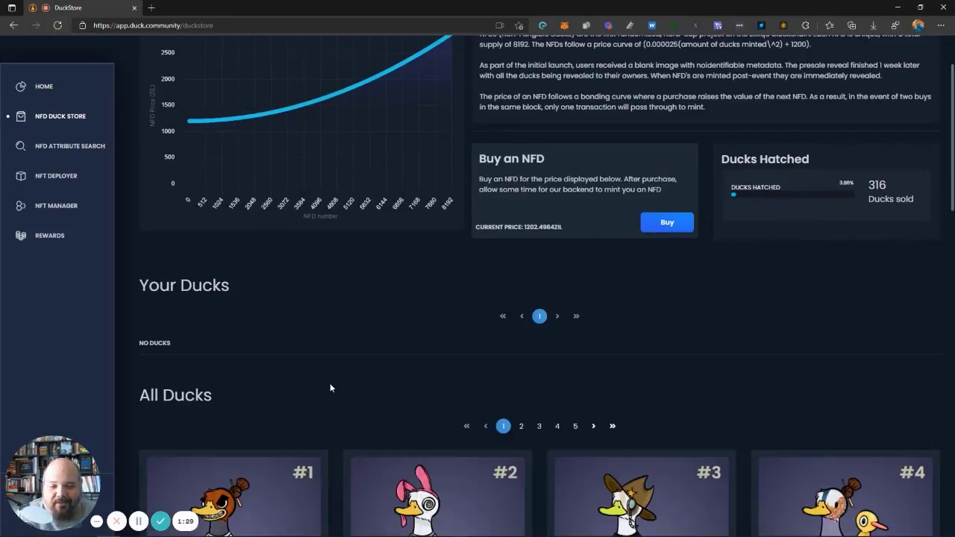
scroll(327, 363, "up", 3)
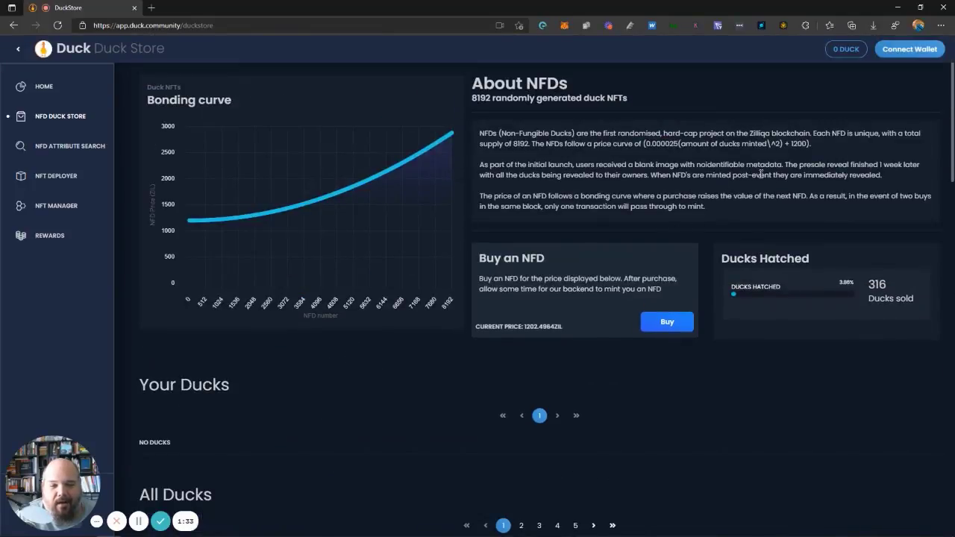
left_click(909, 53)
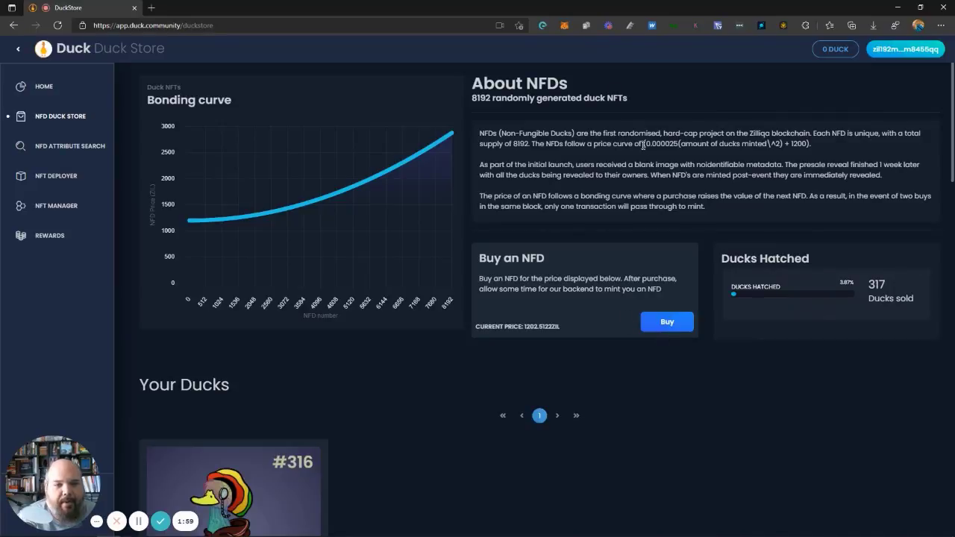
Highlight the price-curve formula, then scroll down to the Your Ducks card for #316 Freckles Sparkles.
left_click_drag(644, 144, 809, 145)
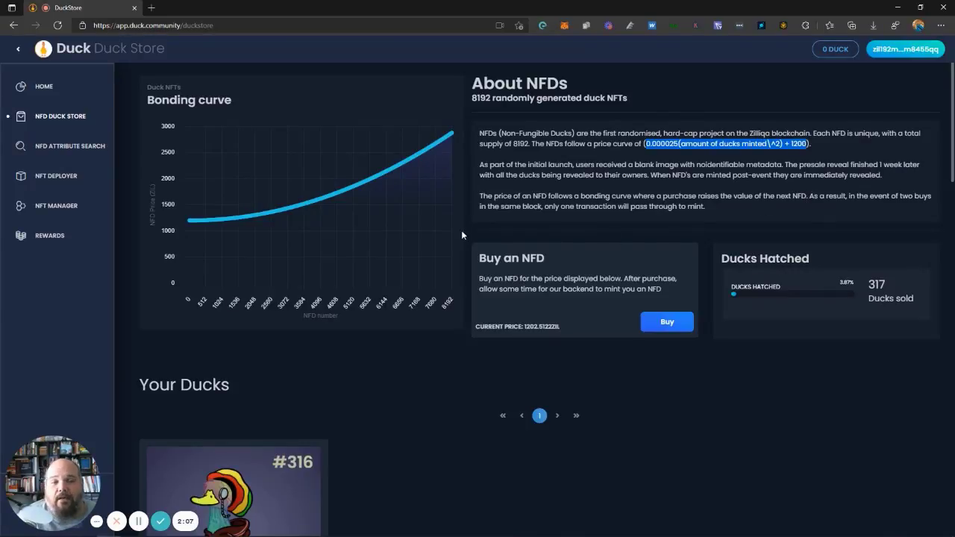
scroll(424, 292, "down", 3)
scroll(421, 300, "down", 3)
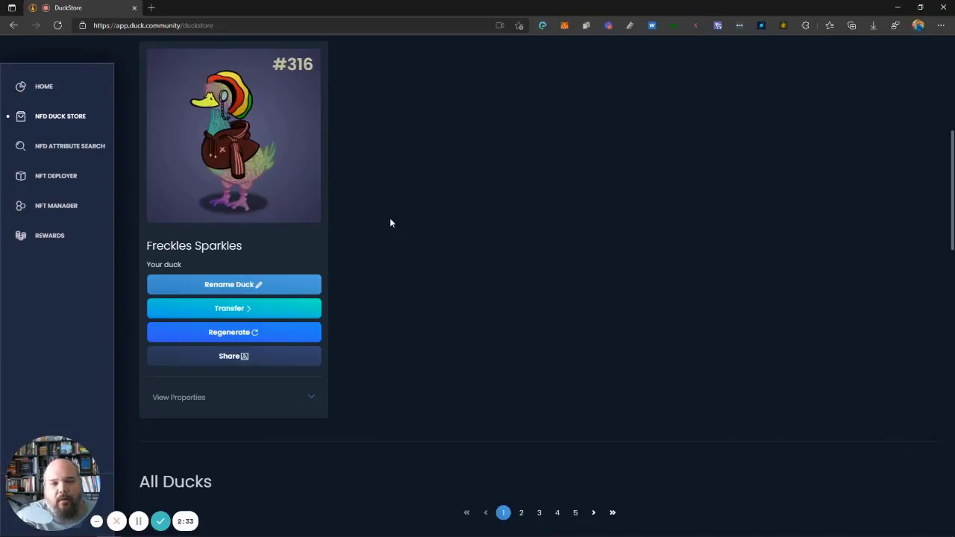
Review the bonding curve chart and highlight the 8192 supply figure.
scroll(394, 222, "up", 5)
mouse_move(395, 223)
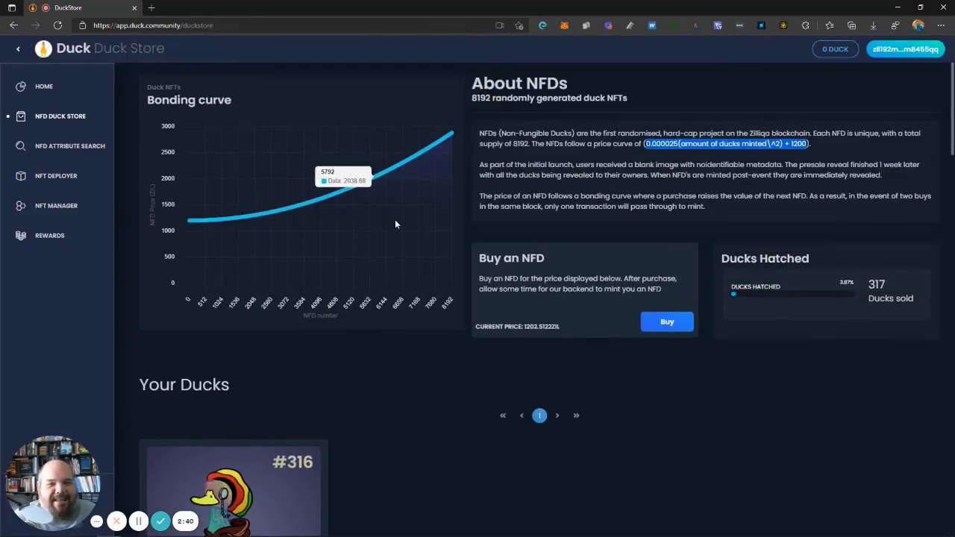
left_click_drag(514, 144, 529, 143)
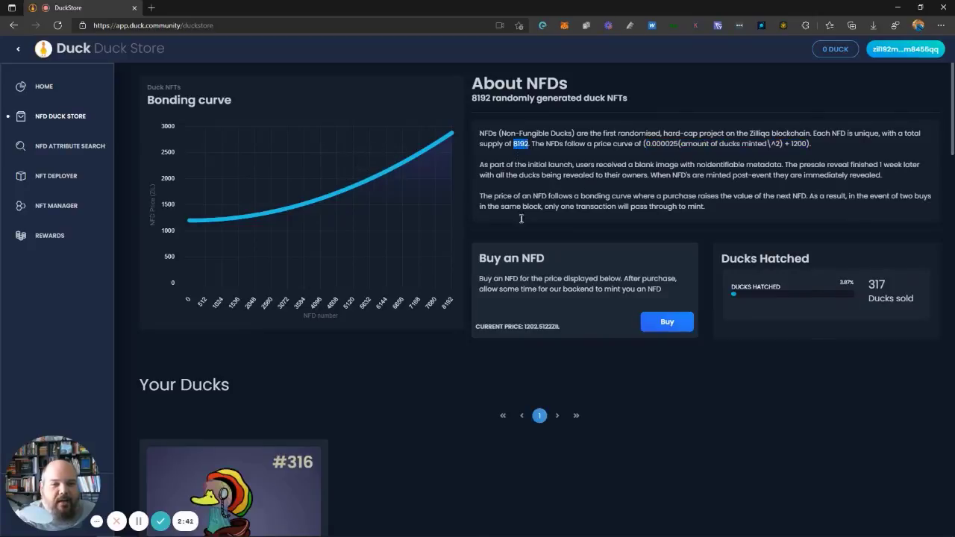
scroll(519, 260, "down", 3)
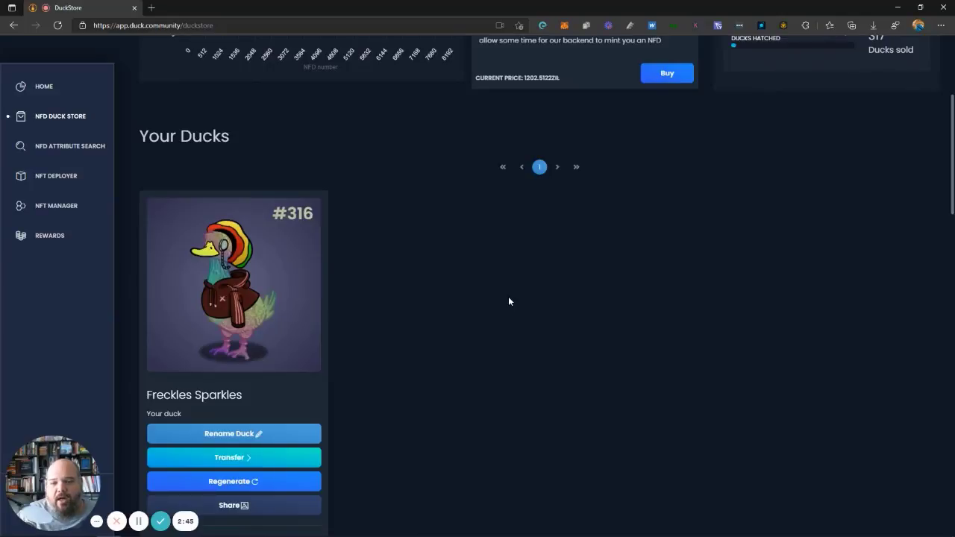
scroll(448, 299, "down", 2)
Expand View Properties on duck #316 to show its 1 in 75,834,660 rarity table.
left_click(311, 398)
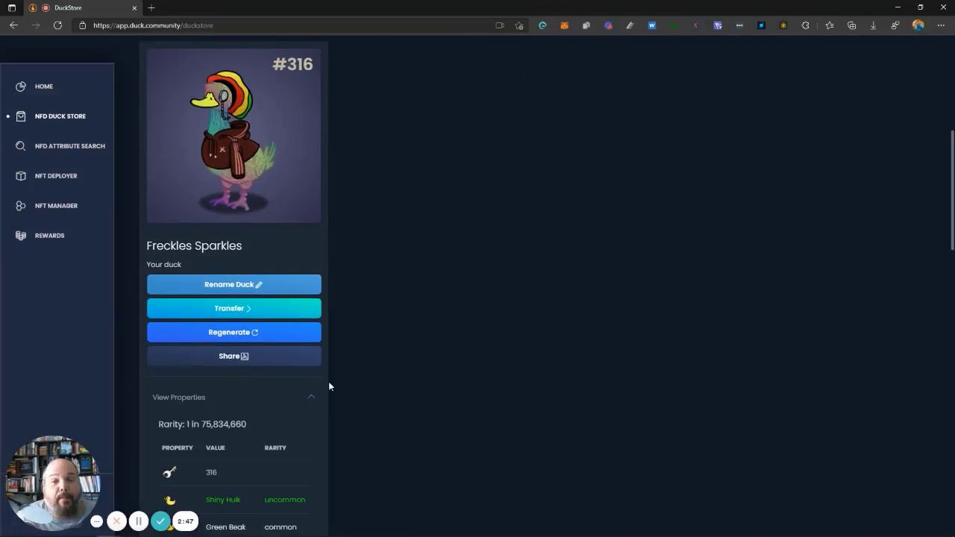
scroll(297, 299, "down", 3)
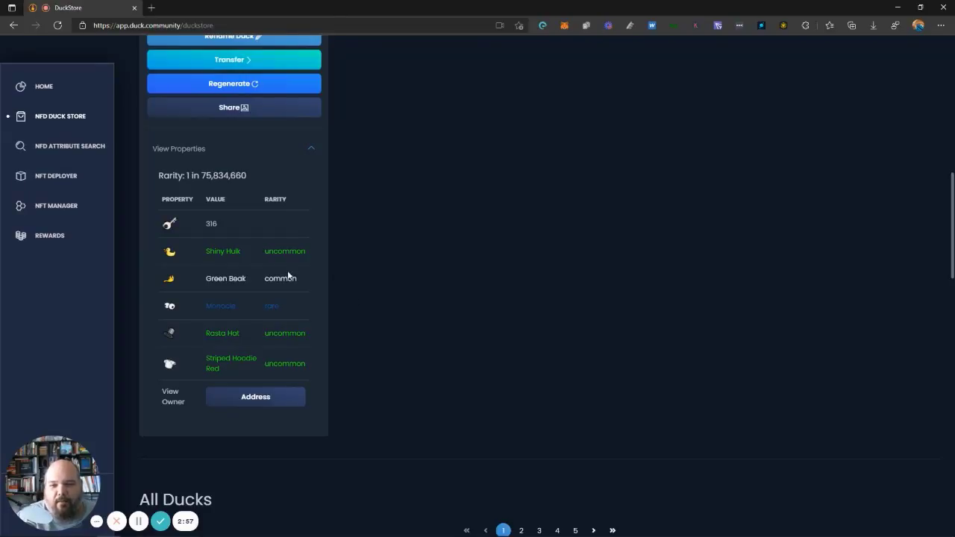
scroll(281, 277, "up", 1)
scroll(266, 346, "up", 1)
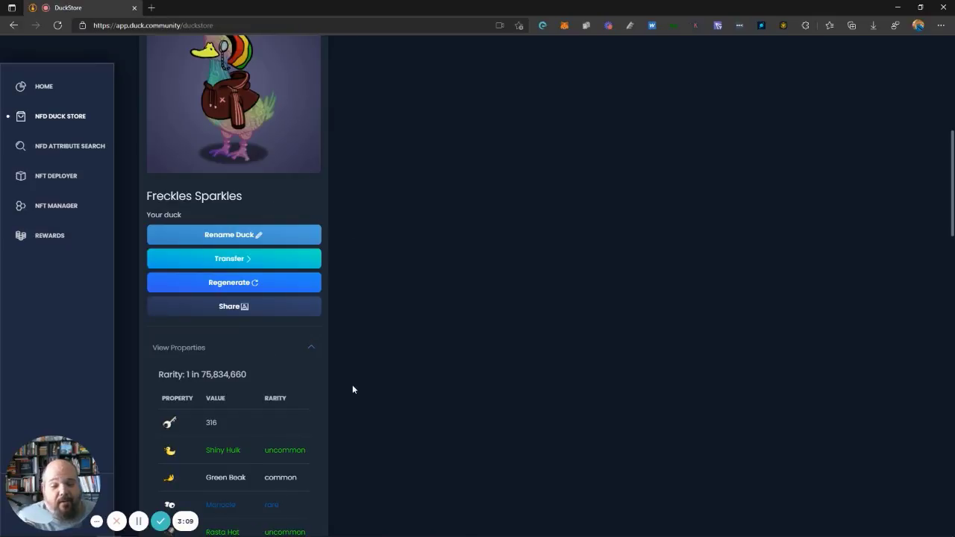
scroll(353, 391, "down", 2)
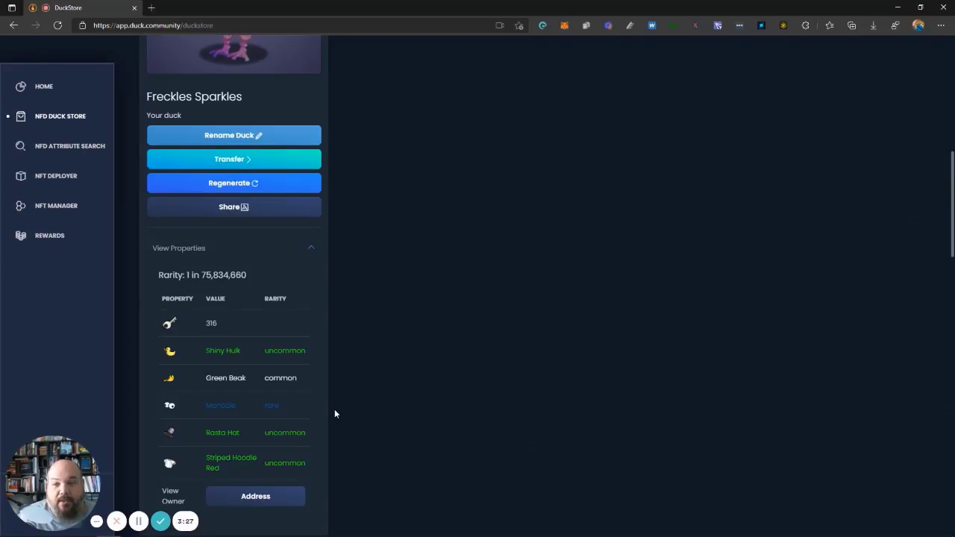
scroll(290, 390, "up", 2)
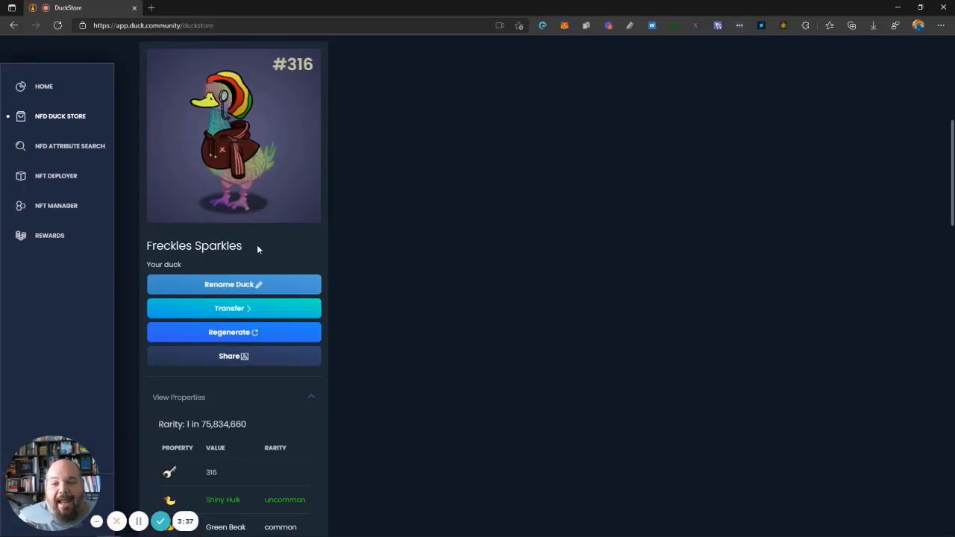
Highlight the name Freckles Sparkles, then open the 30 ZIL Rename Duck dialog for ID 316.
left_click_drag(255, 249, 143, 247)
left_click(321, 257)
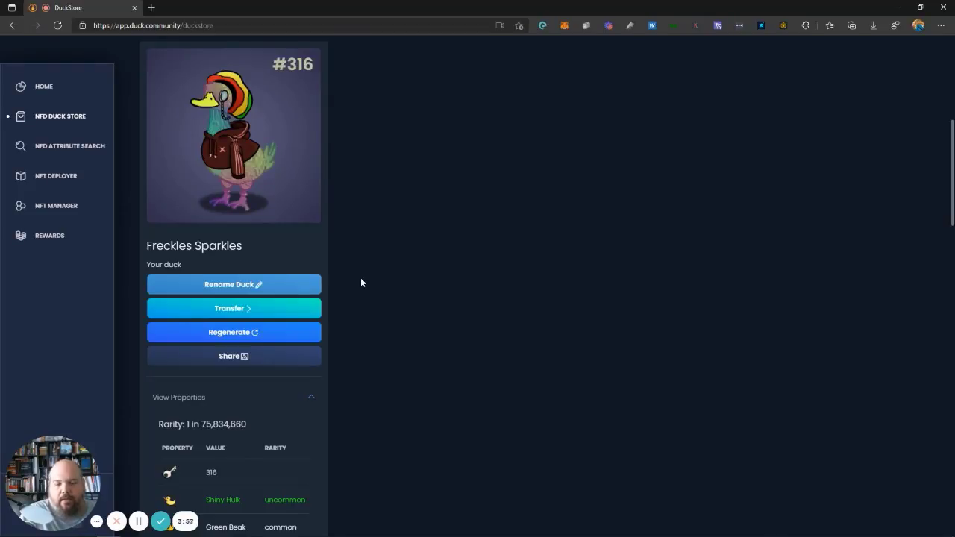
scroll(361, 282, "up", 3)
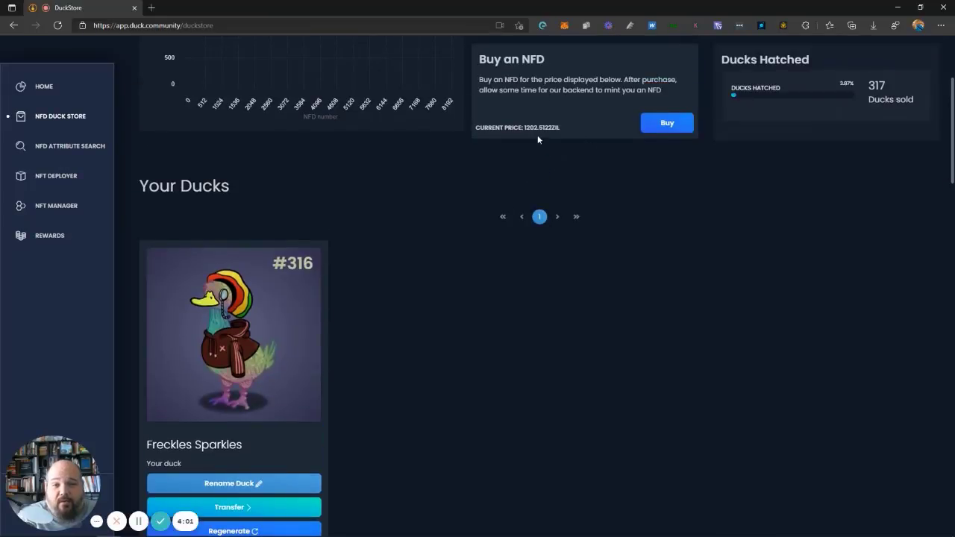
scroll(361, 361, "down", 2)
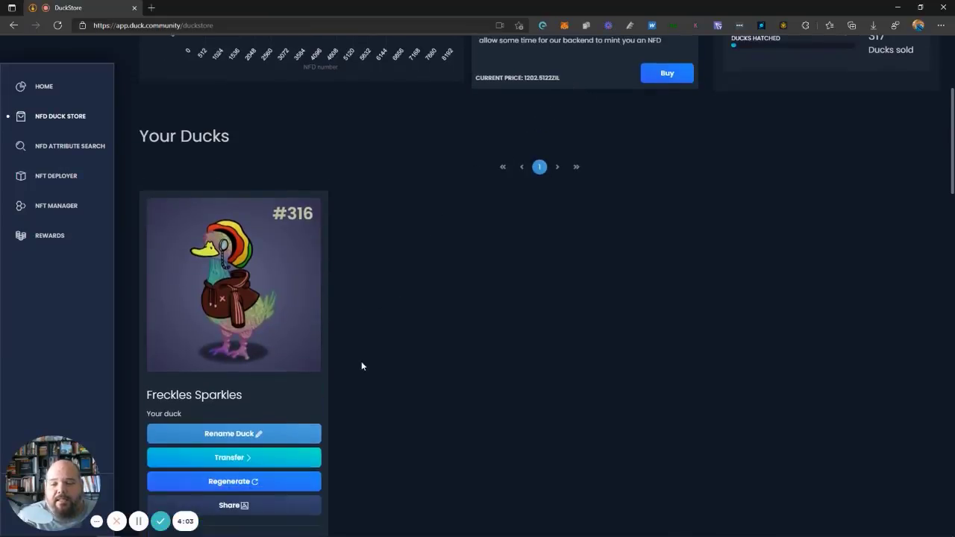
left_click(228, 340)
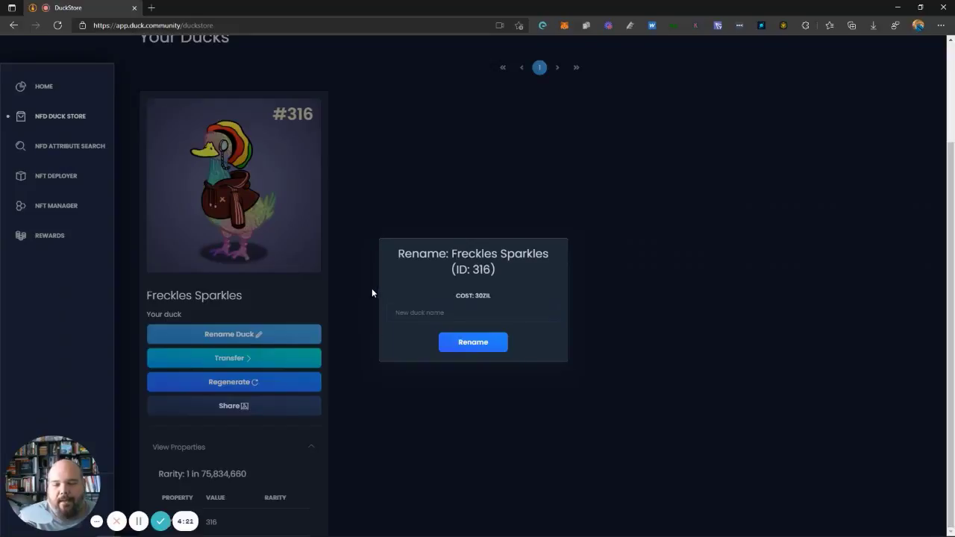
Close the Rename dialog for Freckles Sparkles.
left_click(580, 346)
Open and close the Transfer NFD dialog, then open the 0.05 DUCK Regenerate confirmation.
left_click(246, 360)
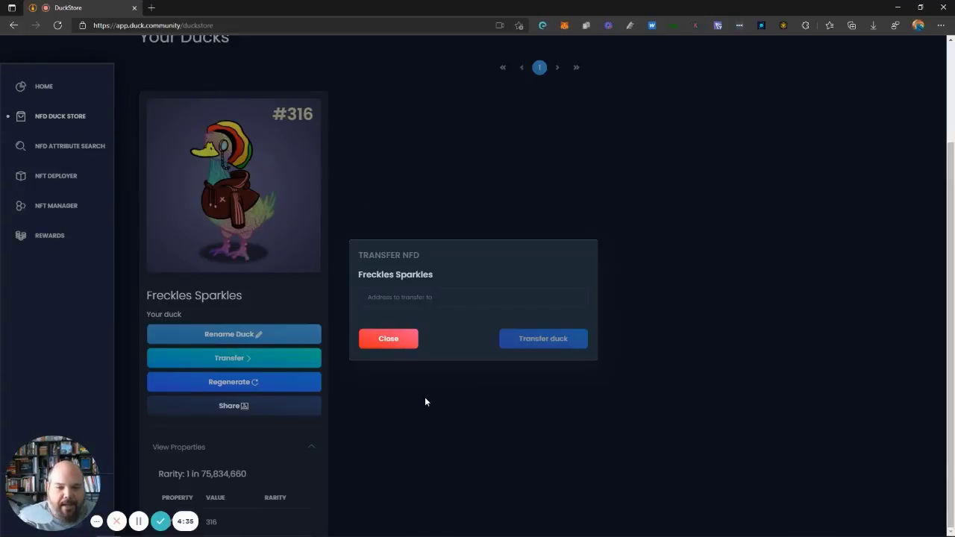
left_click(426, 400)
left_click(268, 386)
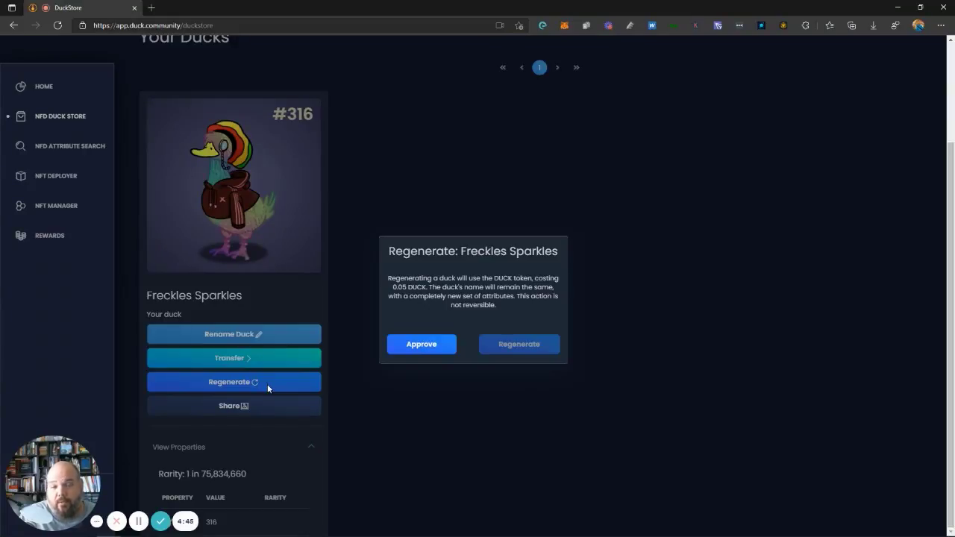
Confirm the regenerate prompt, then reopen the 0.05 DUCK Regenerate confirmation for Freckles Sparkles.
left_click(497, 342)
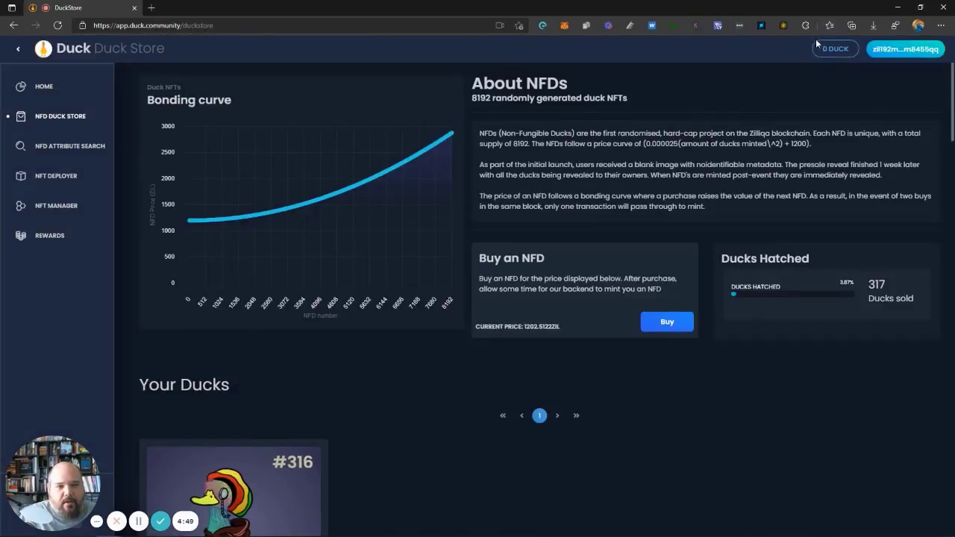
scroll(602, 222, "down", 5)
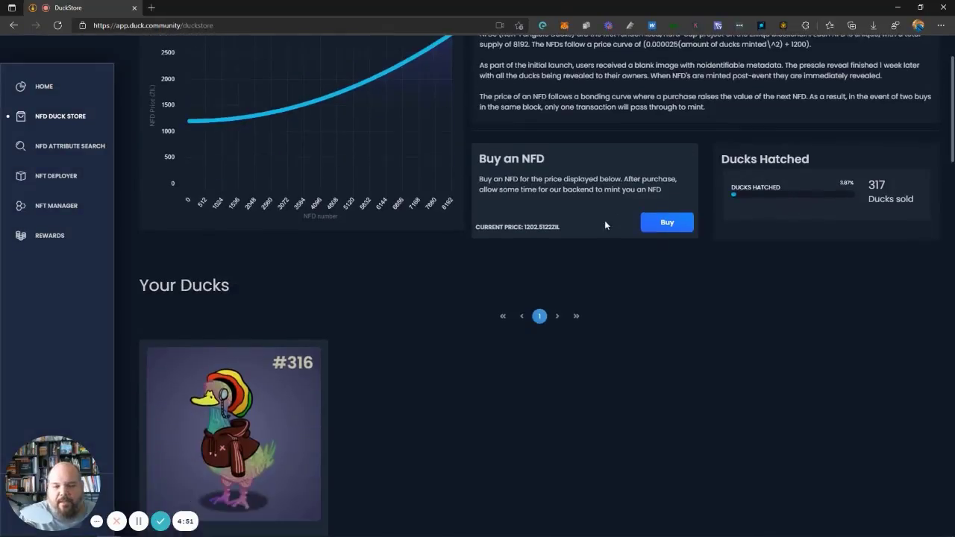
scroll(448, 250, "down", 1)
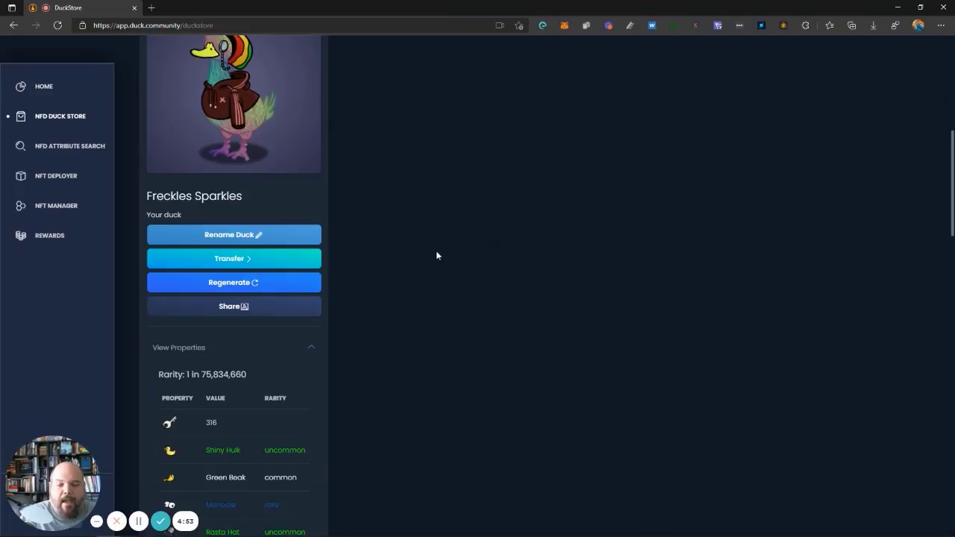
left_click(246, 284)
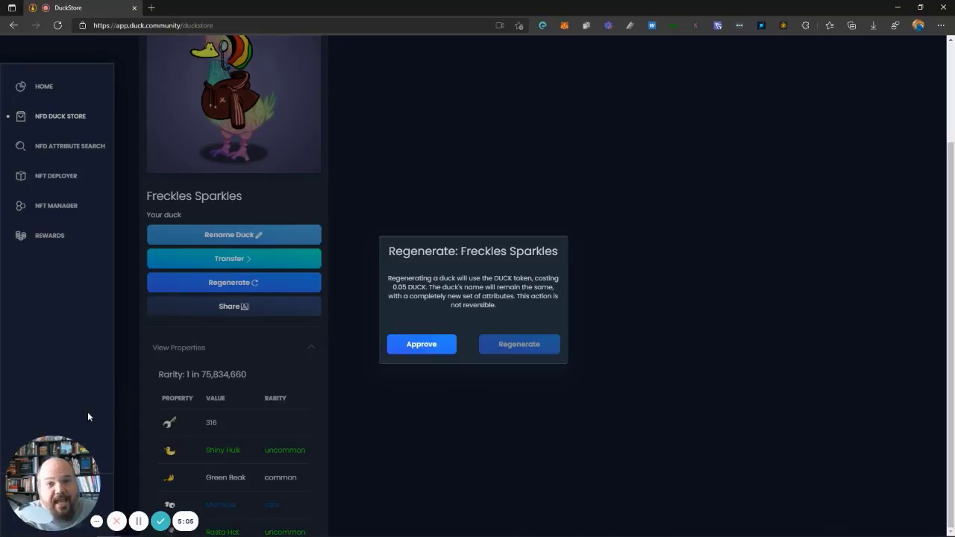
left_click_drag(59, 472, 68, 361)
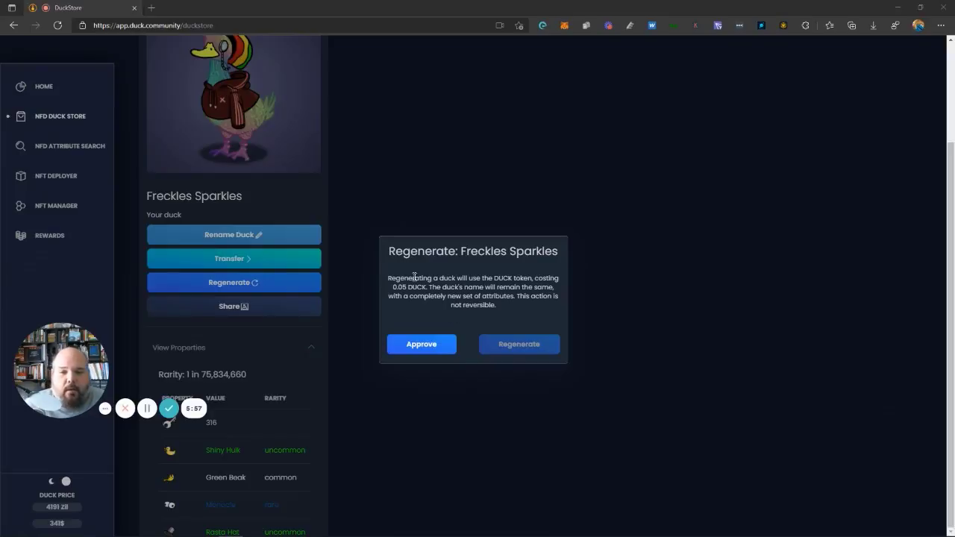
Close the regenerate prompt without regenerating and browse All Ducks page 1, ducks #1 to #16 Hatzz.
left_click(667, 327)
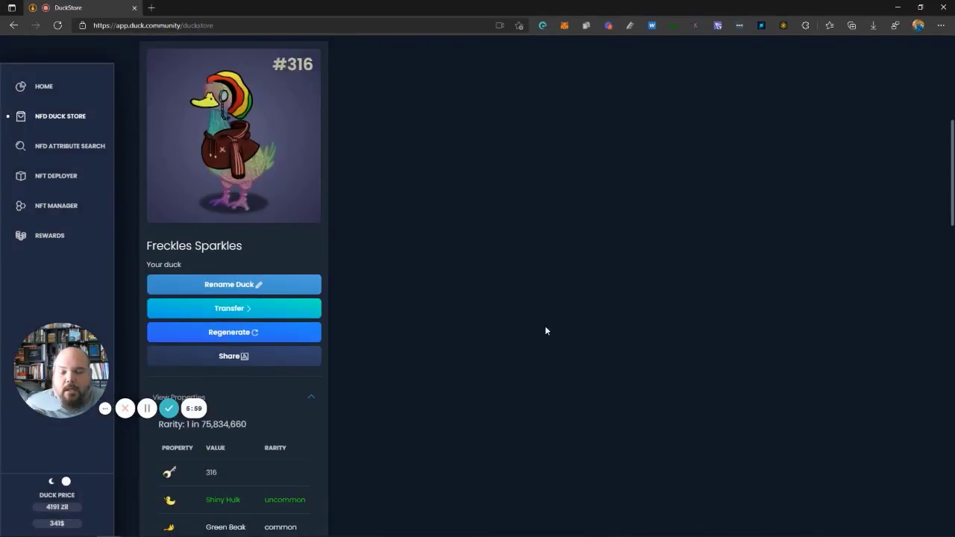
scroll(482, 322, "up", 1)
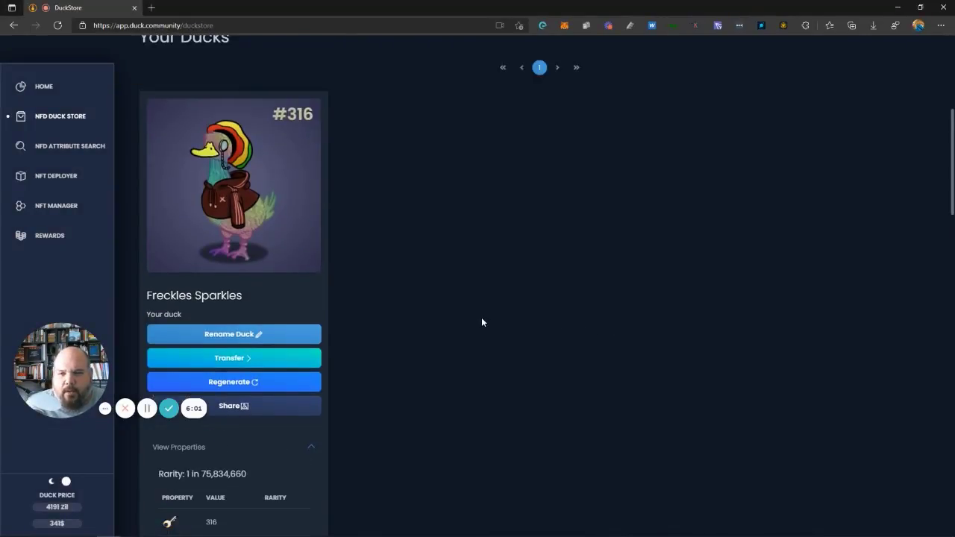
scroll(481, 322, "down", 1)
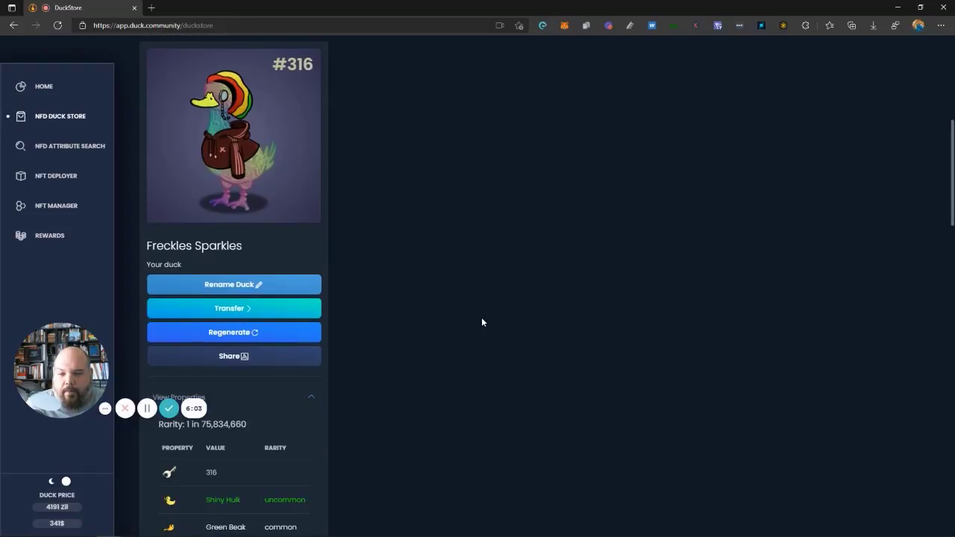
scroll(478, 322, "down", 5)
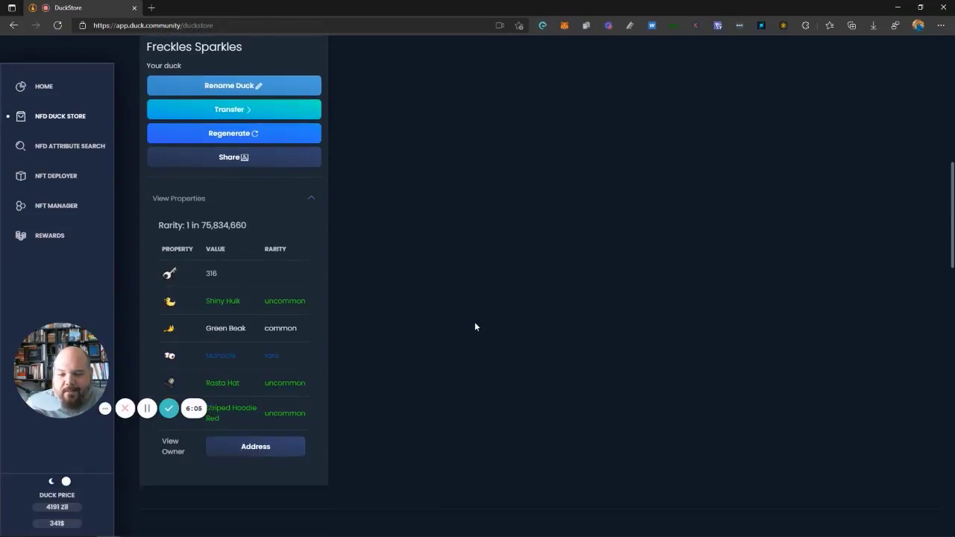
scroll(475, 327, "down", 5)
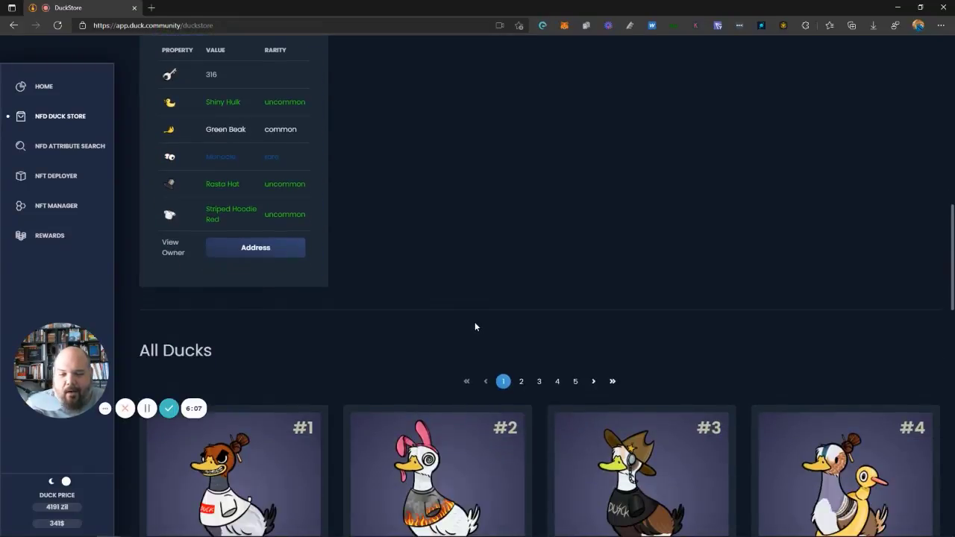
scroll(475, 327, "down", 1)
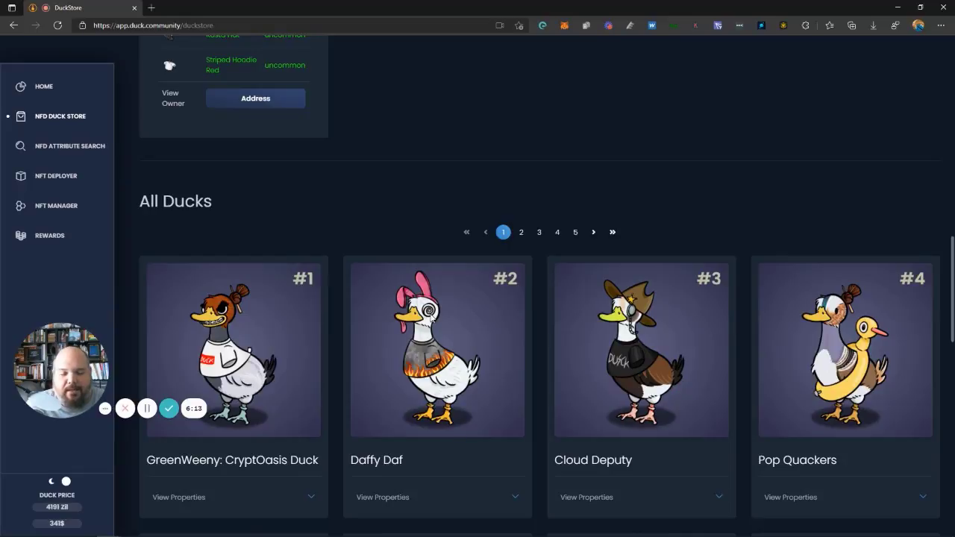
scroll(372, 397, "down", 2)
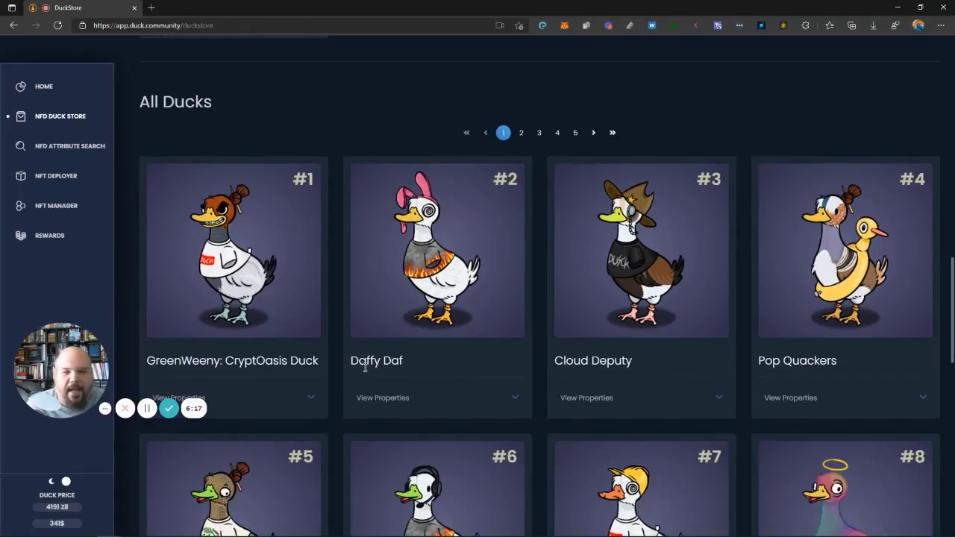
scroll(365, 368, "down", 2)
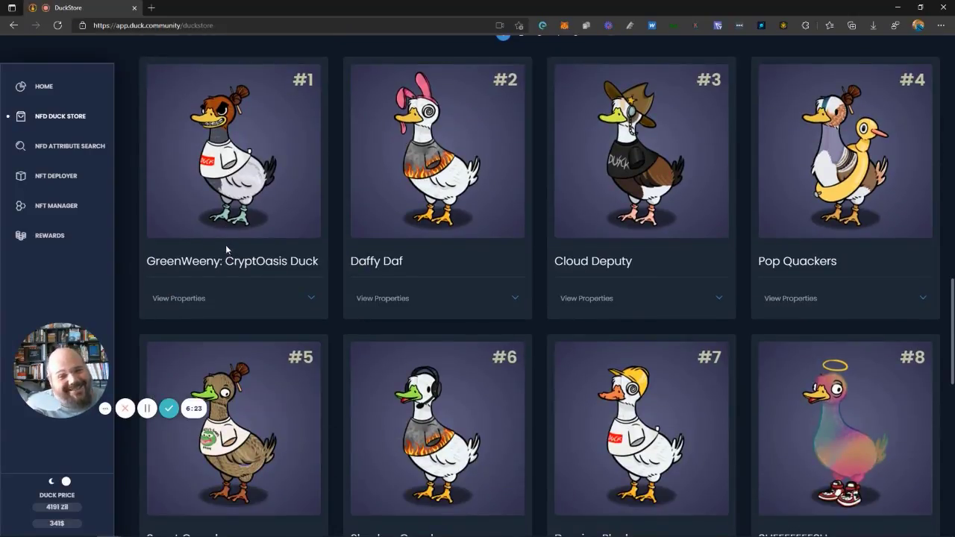
scroll(277, 262, "down", 1)
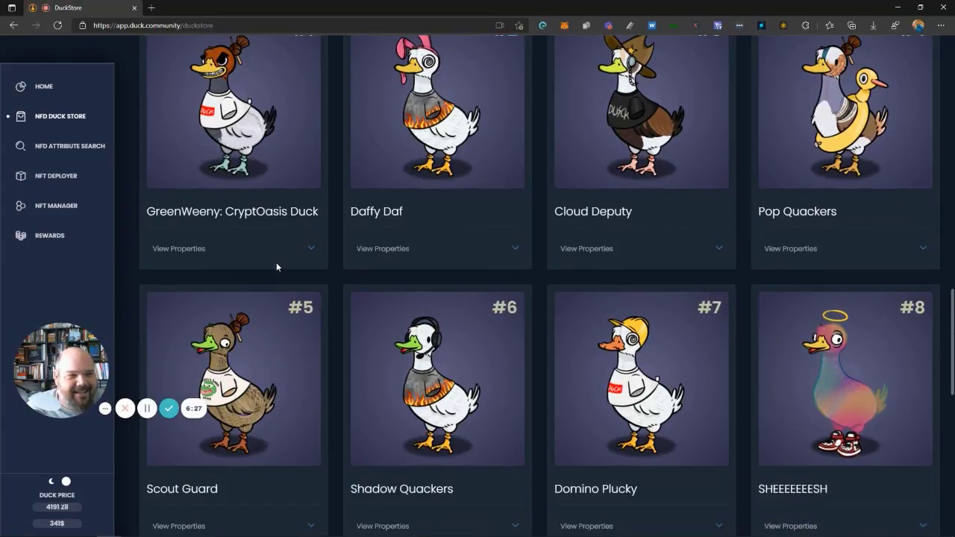
scroll(276, 266, "down", 5)
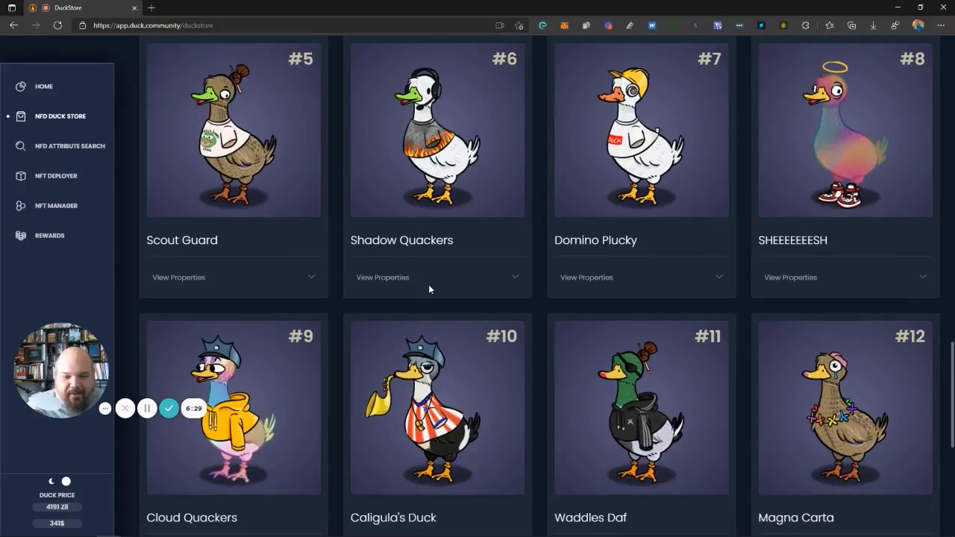
scroll(428, 285, "up", 2)
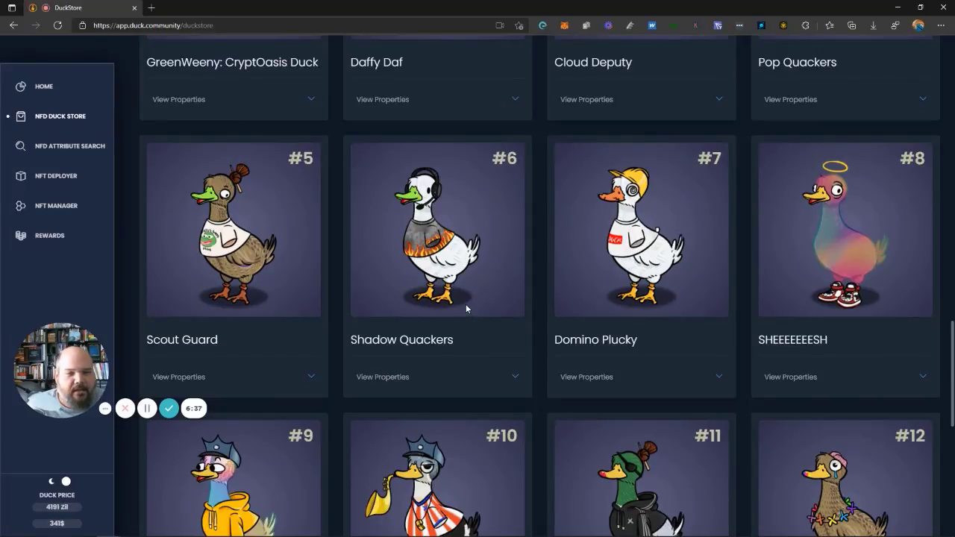
scroll(466, 308, "down", 3)
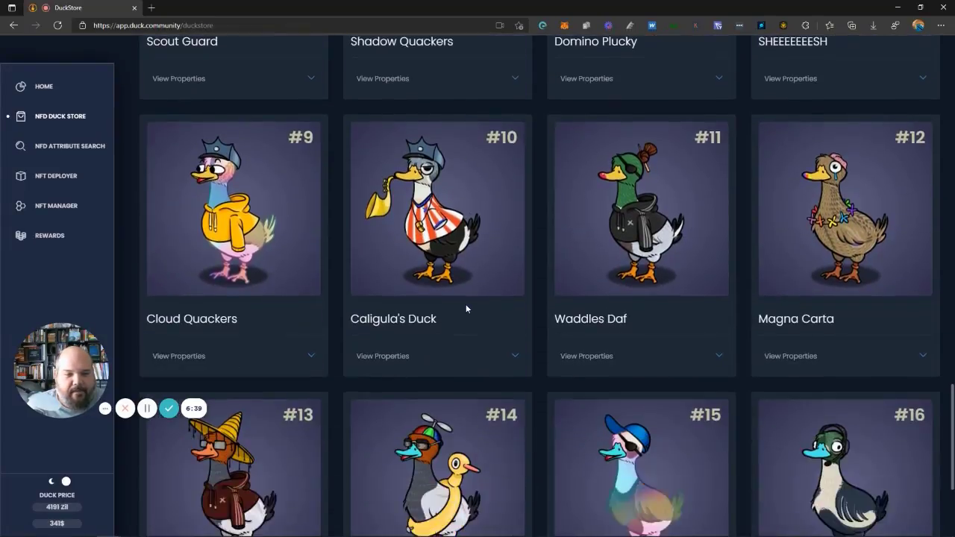
scroll(465, 303, "down", 2)
scroll(466, 304, "down", 2)
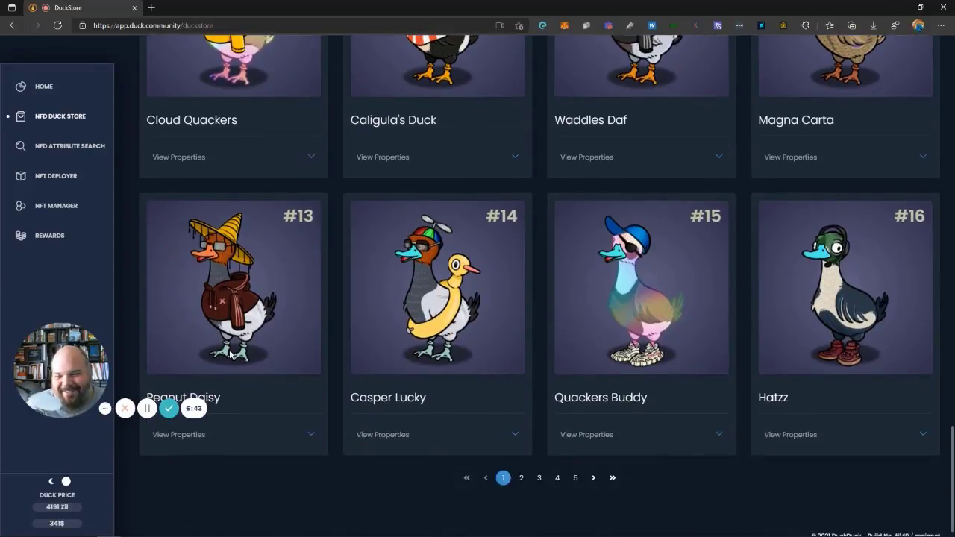
scroll(228, 347, "down", 1)
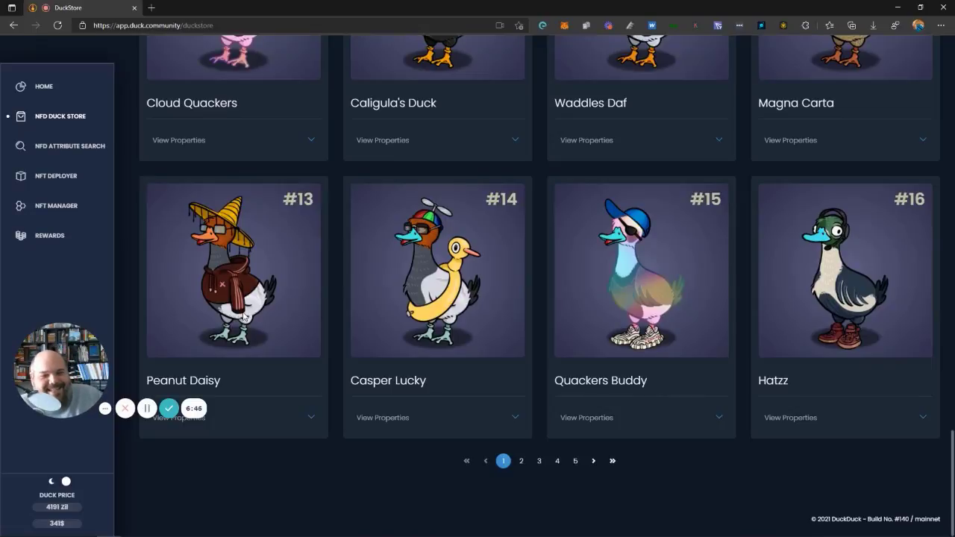
Go to page 2 of All Ducks, showing ducks #17 to #32.
left_click(521, 461)
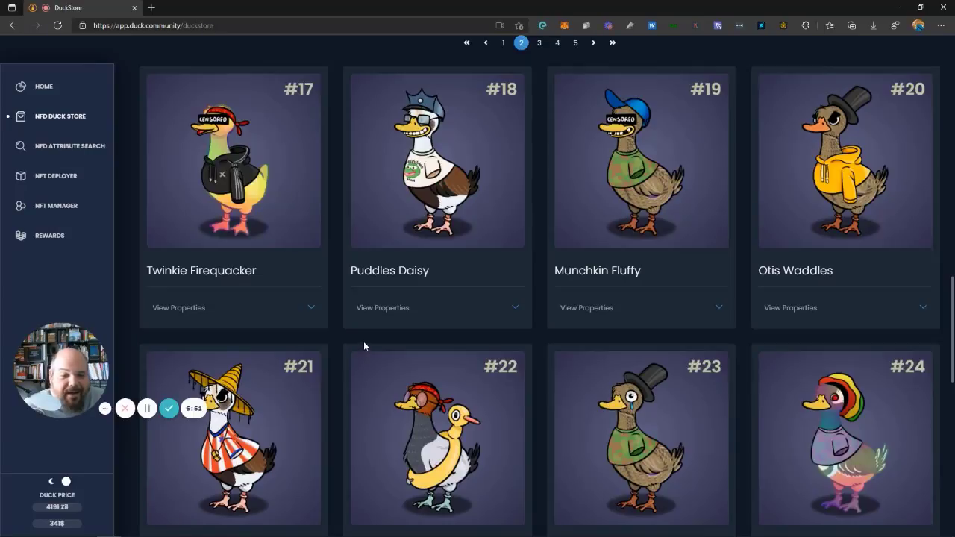
scroll(429, 323, "down", 1)
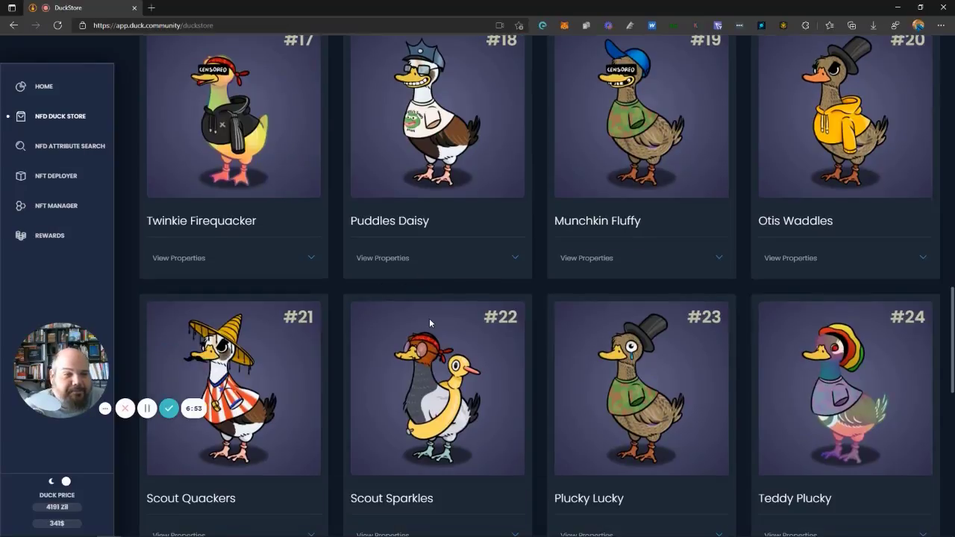
scroll(429, 323, "down", 1)
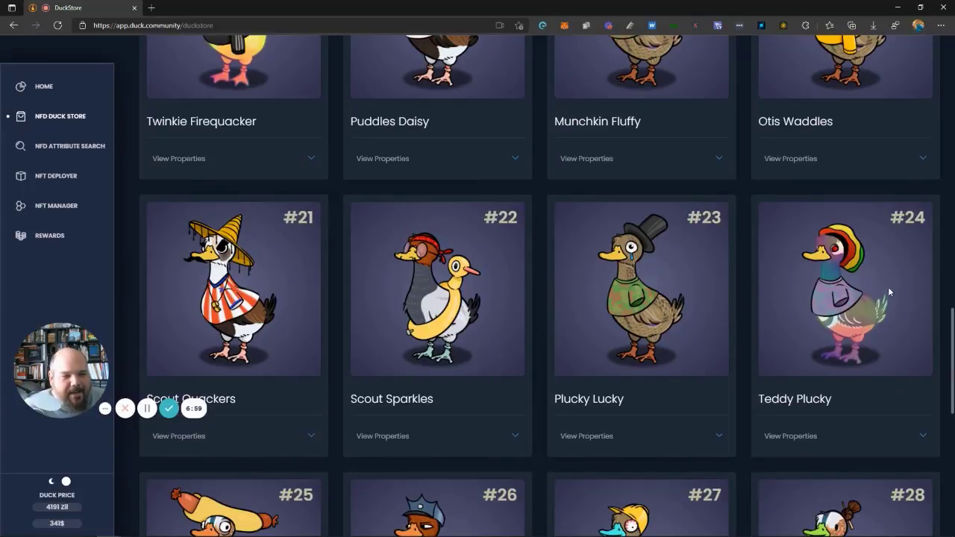
Expand and collapse Teddy Plucky's properties and rarity table, then scroll to the gallery bottom.
left_click(924, 437)
scroll(919, 422, "down", 1)
scroll(920, 420, "down", 3)
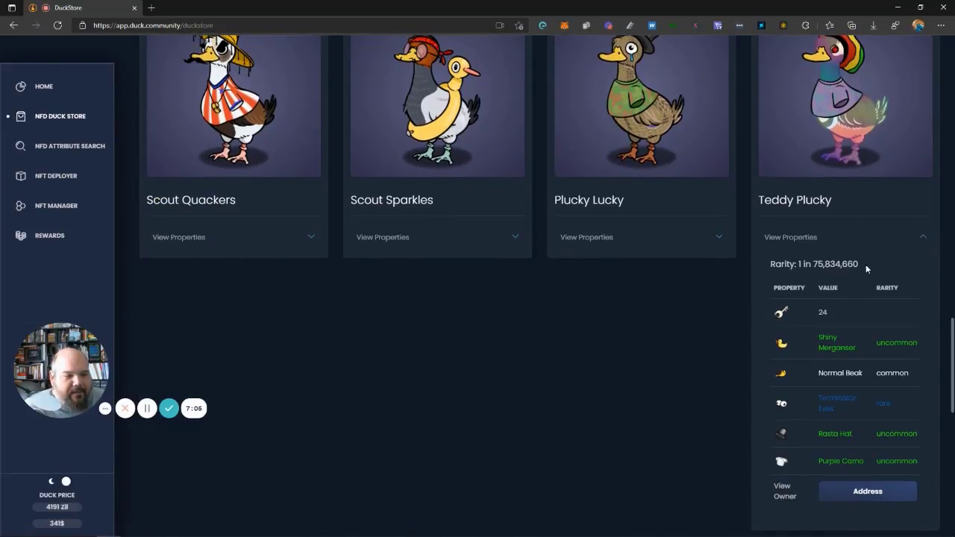
scroll(864, 291, "up", 1)
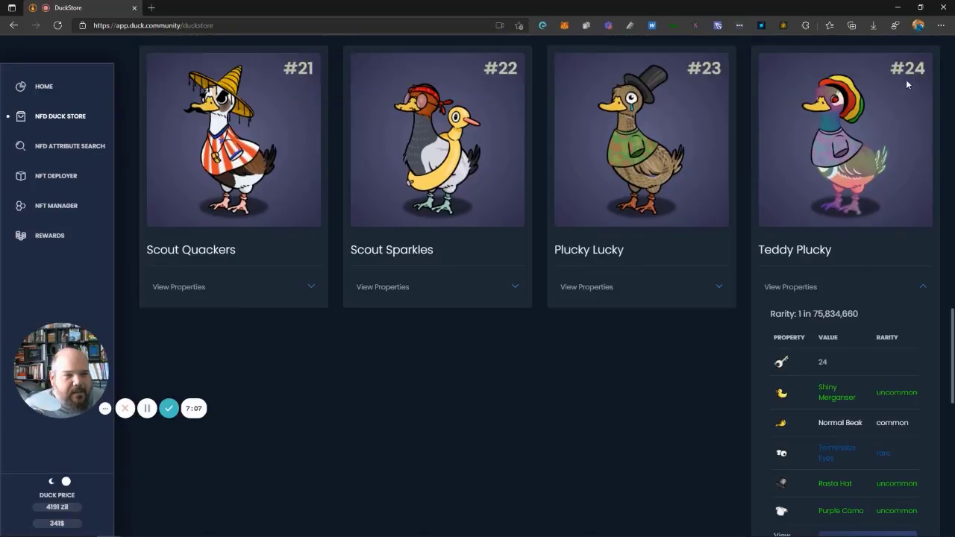
left_click(916, 297)
scroll(877, 294, "down", 2)
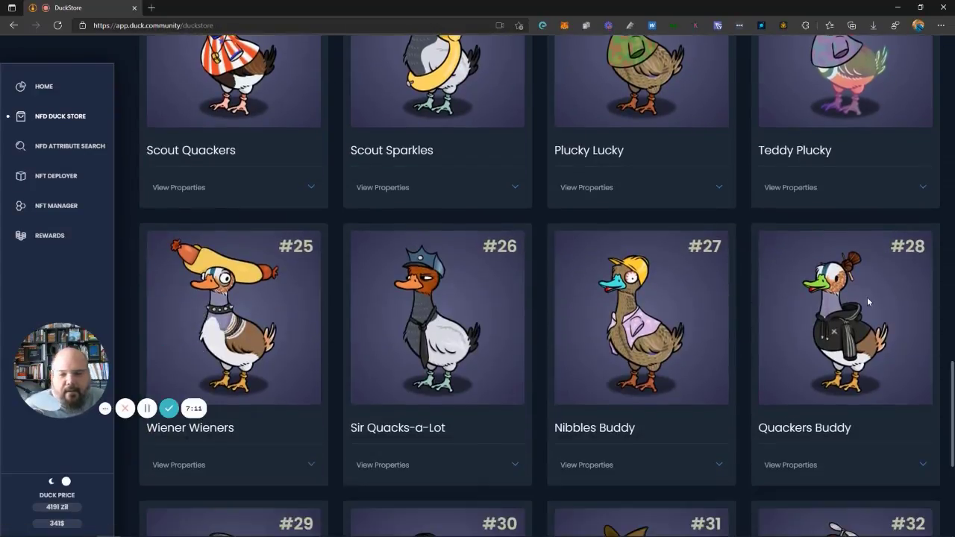
scroll(838, 247, "up", 2)
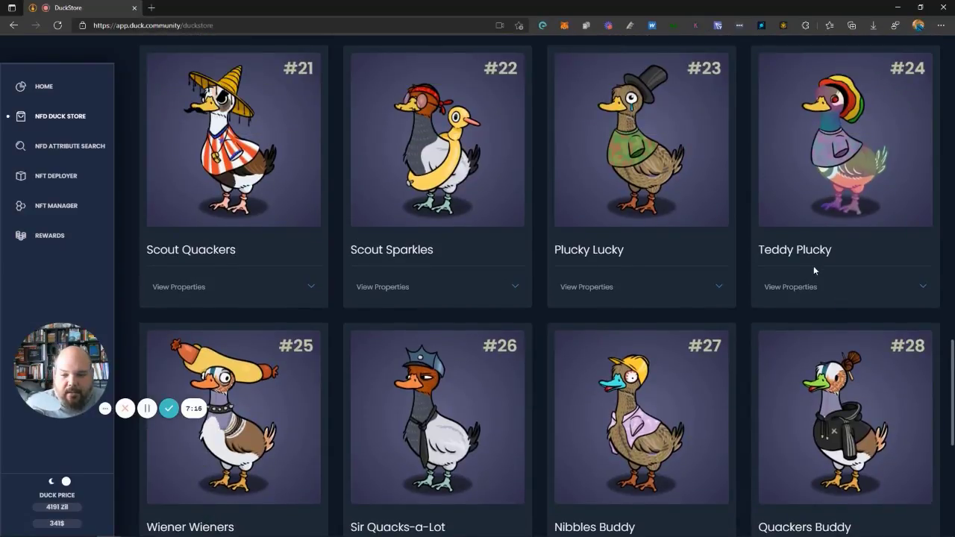
scroll(814, 266, "down", 4)
scroll(813, 267, "down", 2)
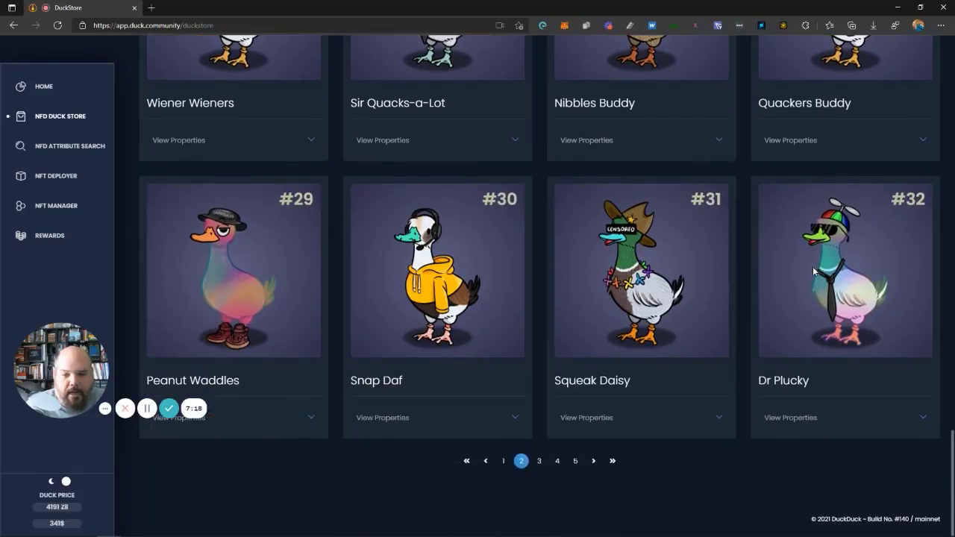
Go to the third page of ducks and scroll through it.
left_click(540, 463)
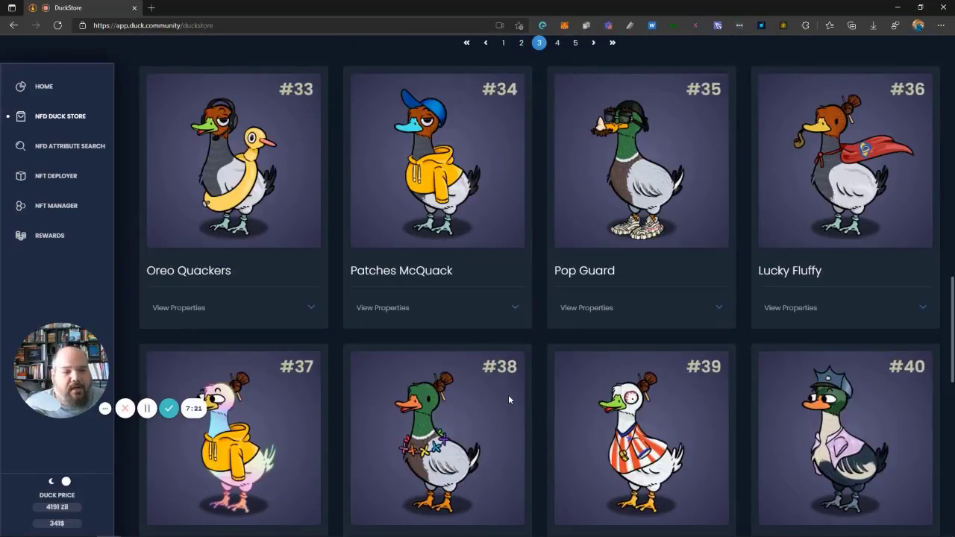
scroll(509, 400, "down", 2)
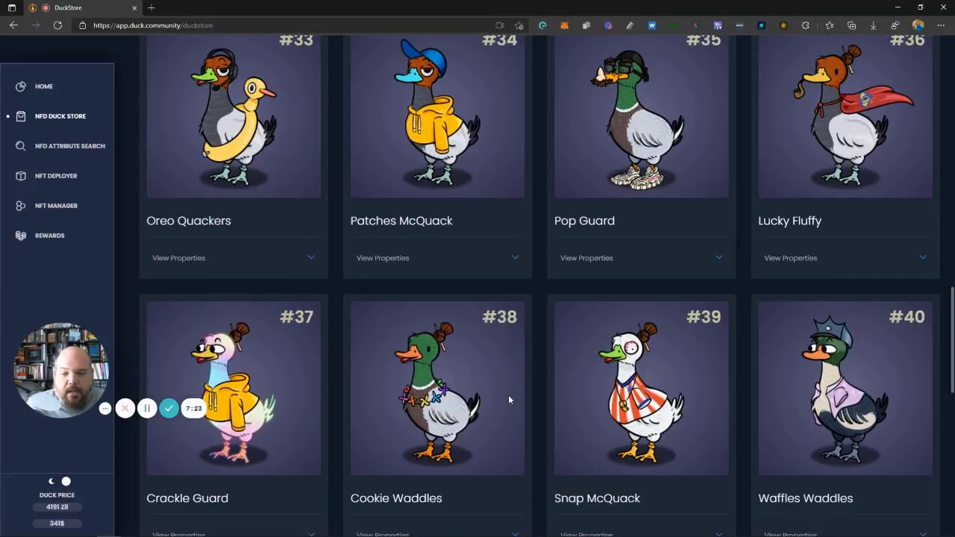
scroll(508, 400, "down", 5)
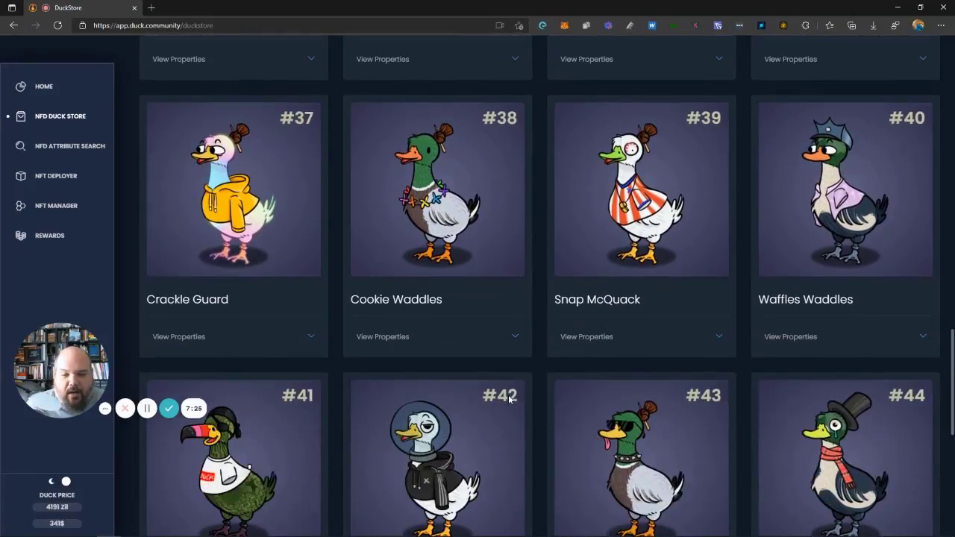
scroll(508, 400, "down", 6)
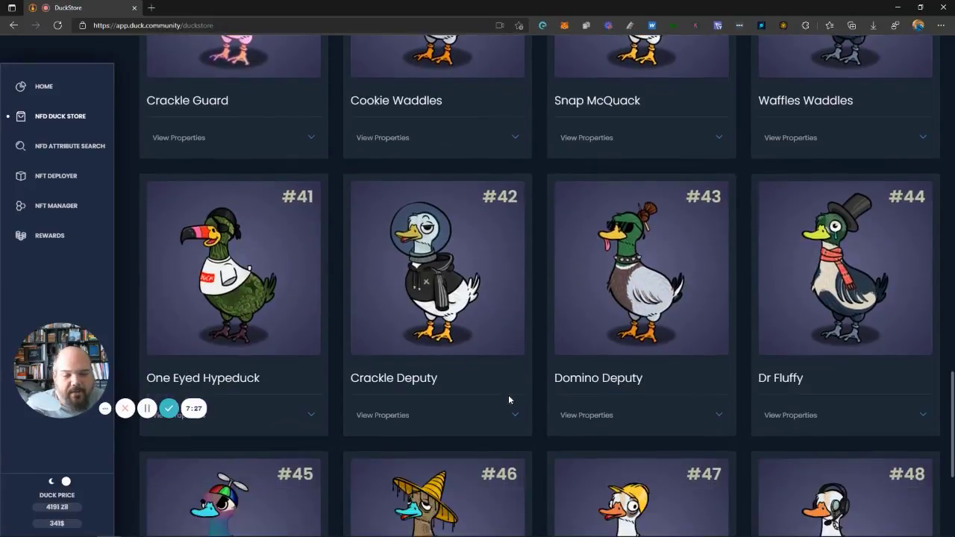
scroll(508, 400, "down", 2)
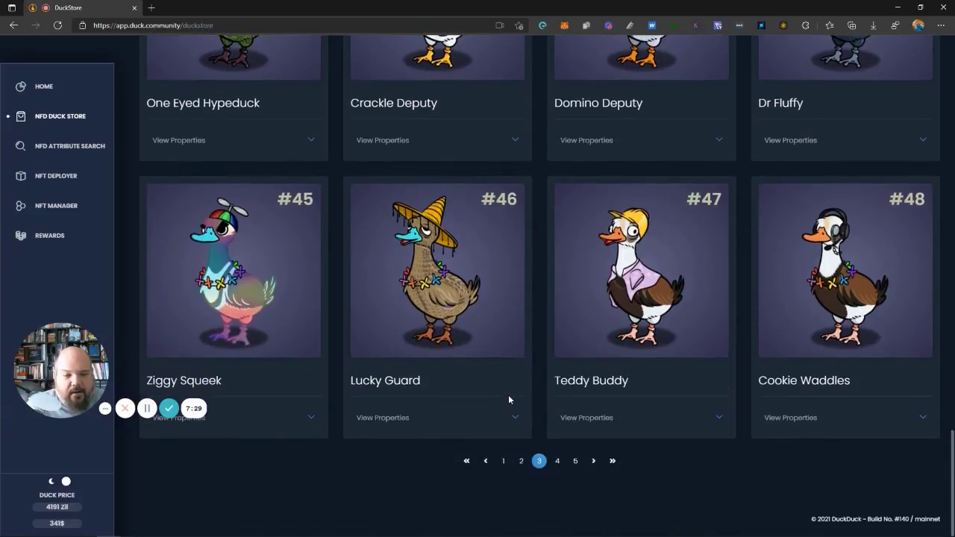
Scroll the fourth page down to ducks #61–#64, then switch to NFT Manager.
left_click(558, 461)
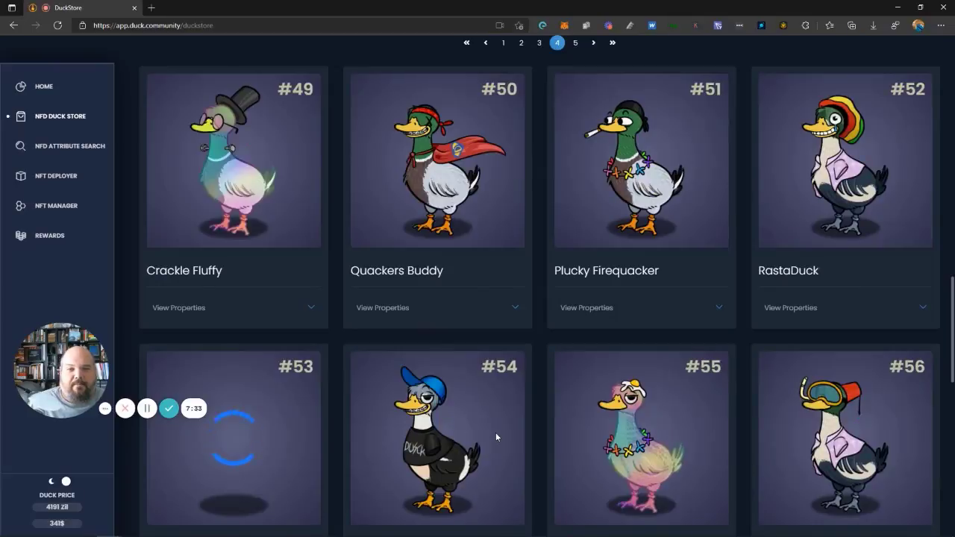
scroll(496, 435, "down", 6)
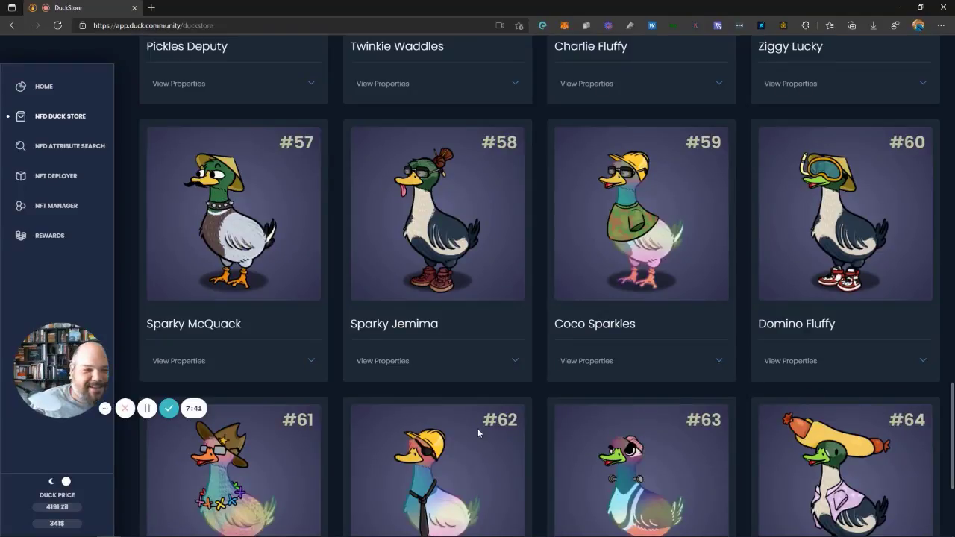
scroll(554, 433, "down", 1)
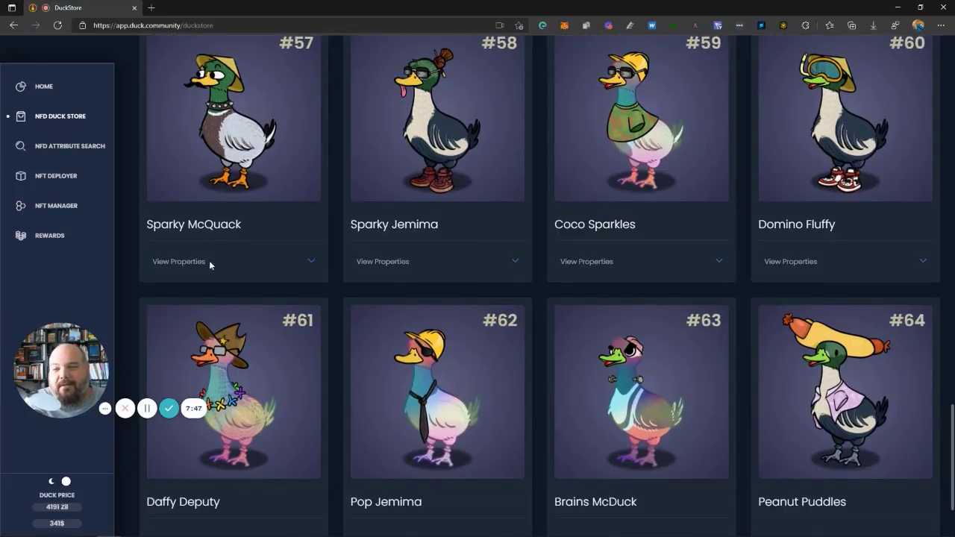
left_click(63, 214)
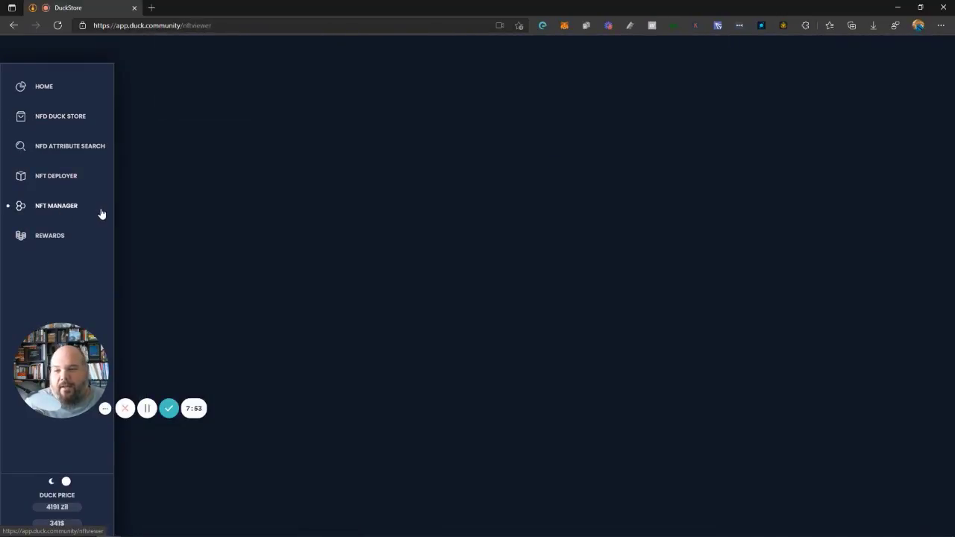
Visit the NFT Deployer, NFD Attribute Search and NFD Duck Store pages, ending on Home.
left_click(61, 178)
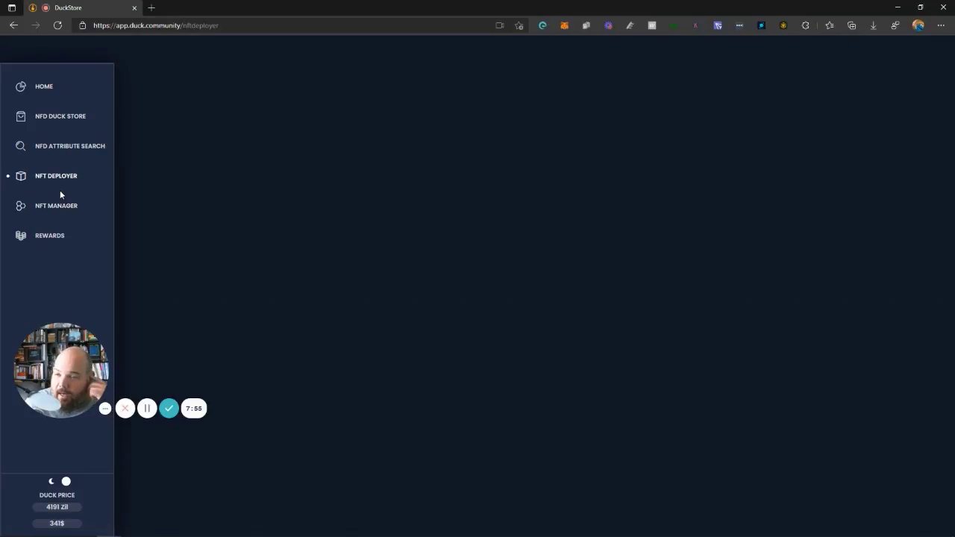
left_click(63, 148)
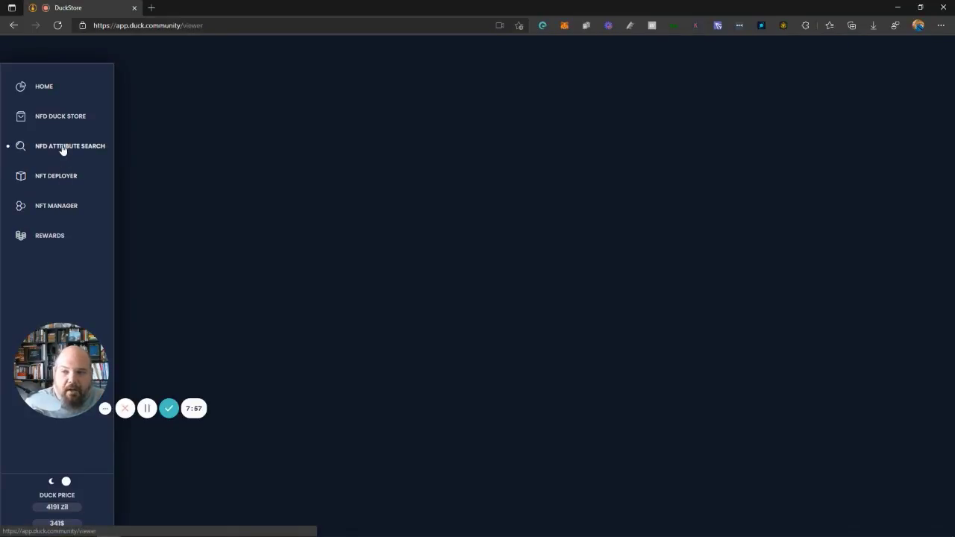
left_click(61, 121)
left_click(43, 86)
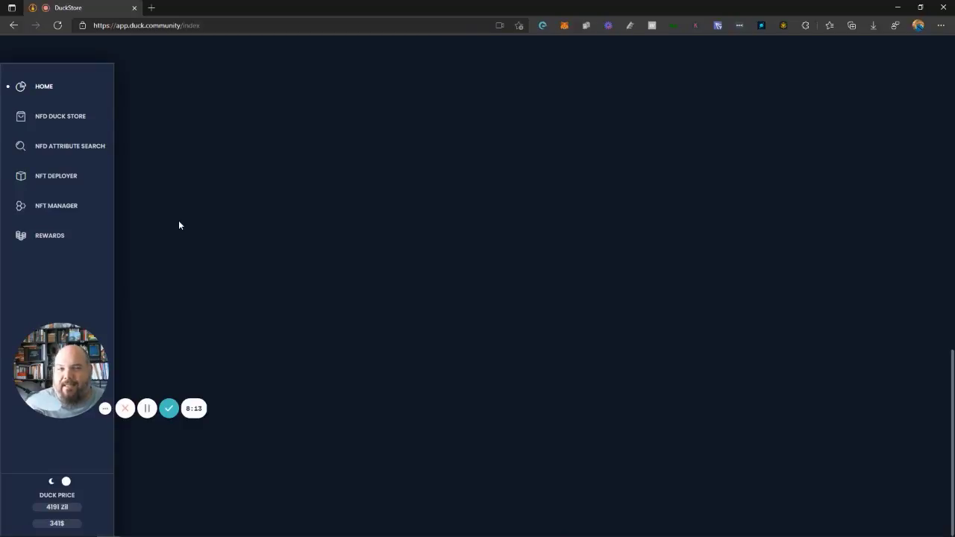
Return to NFD Duck Store and scroll to #316 Freckles Sparkles under Your Ducks.
left_click(147, 408)
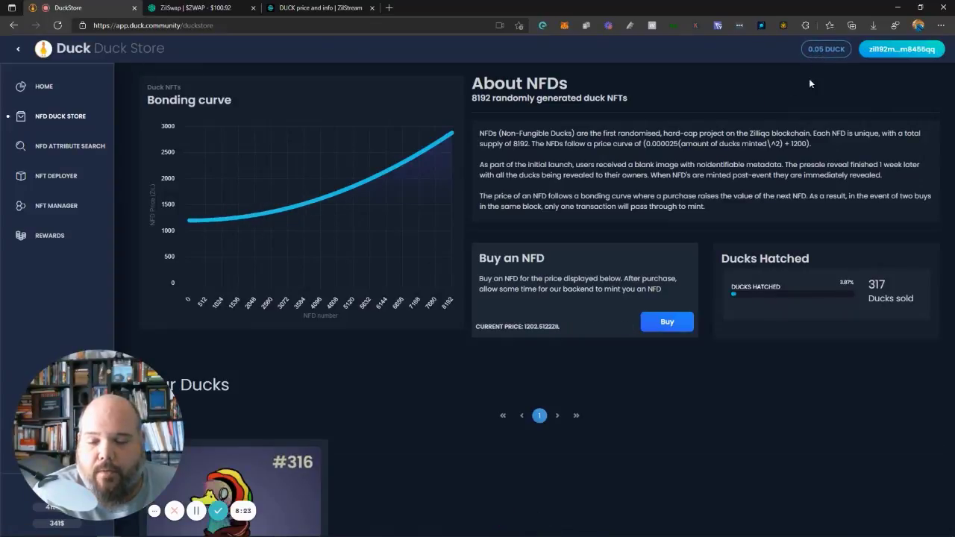
scroll(612, 242, "down", 2)
scroll(609, 243, "down", 3)
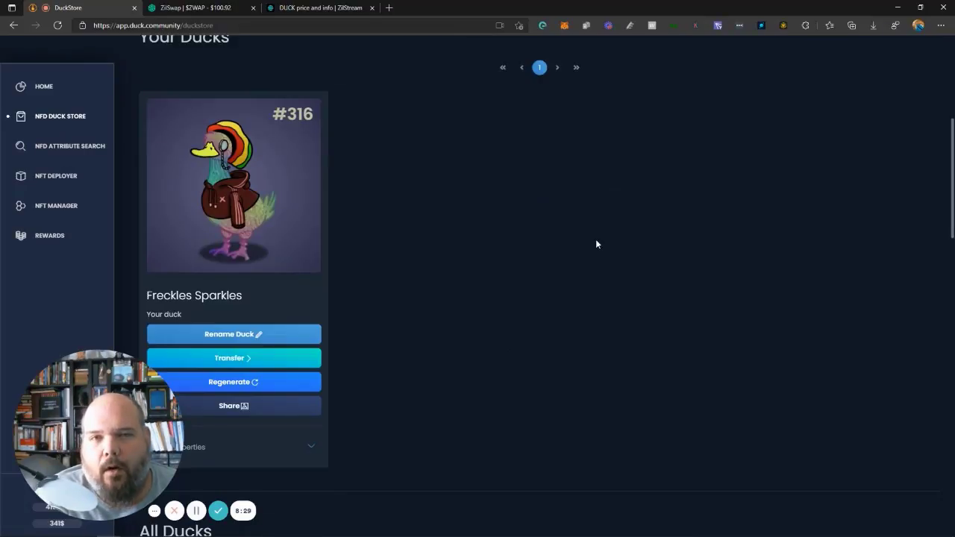
scroll(582, 241, "up", 3)
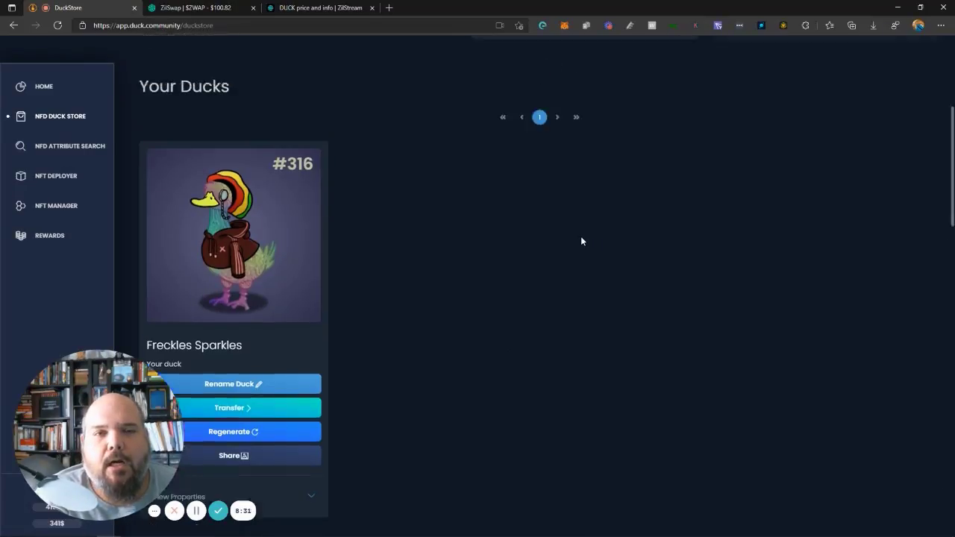
scroll(363, 348, "down", 2)
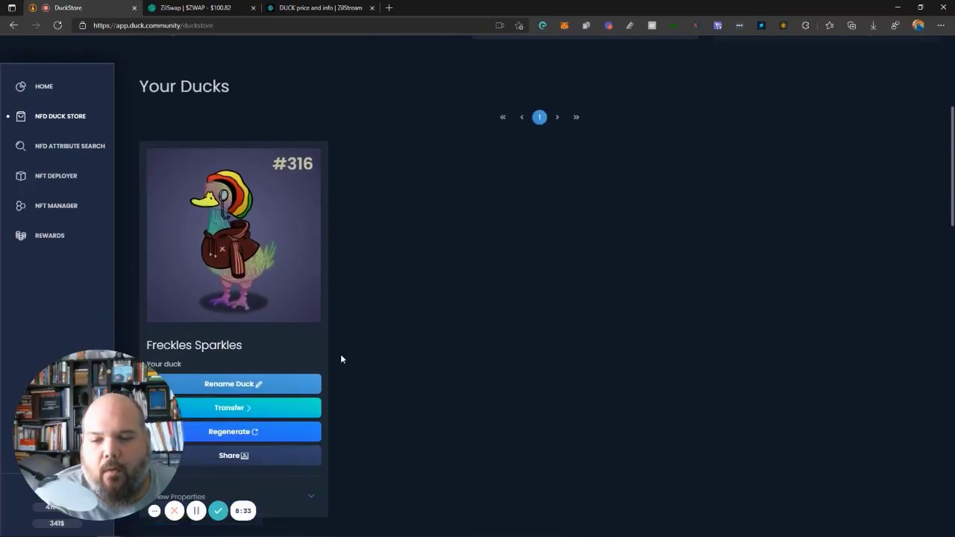
Regenerate duck #316 and approve the 0.05 DUCK allowance in ZilPay.
left_click(243, 434)
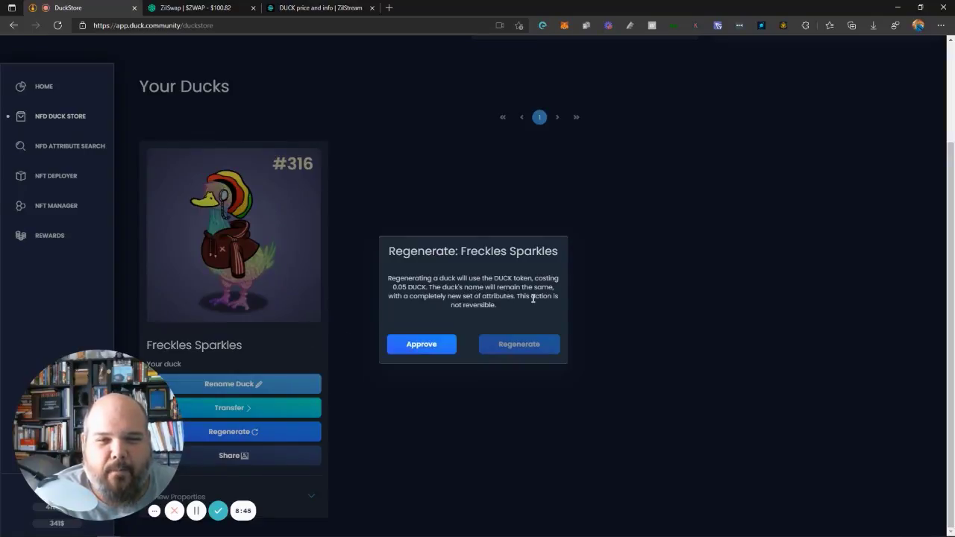
left_click(426, 345)
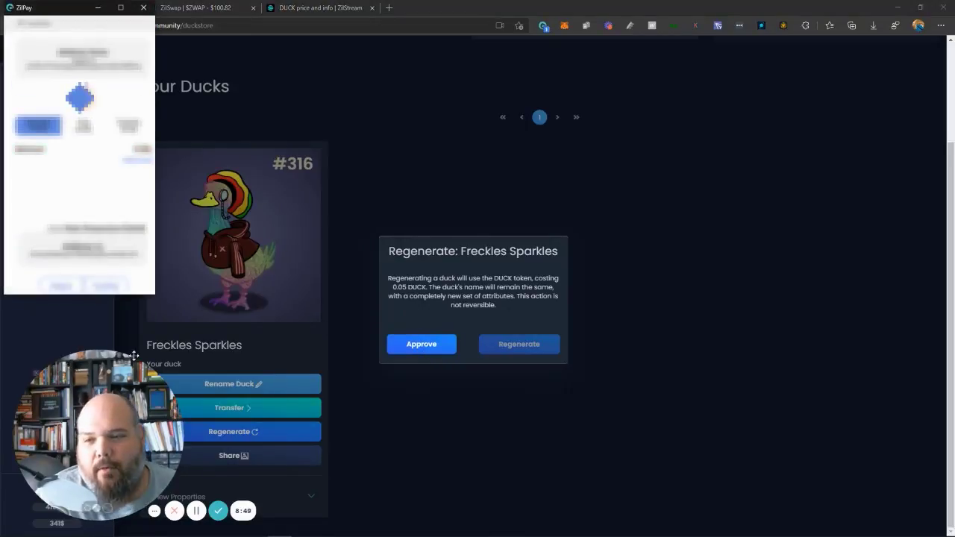
left_click(107, 290)
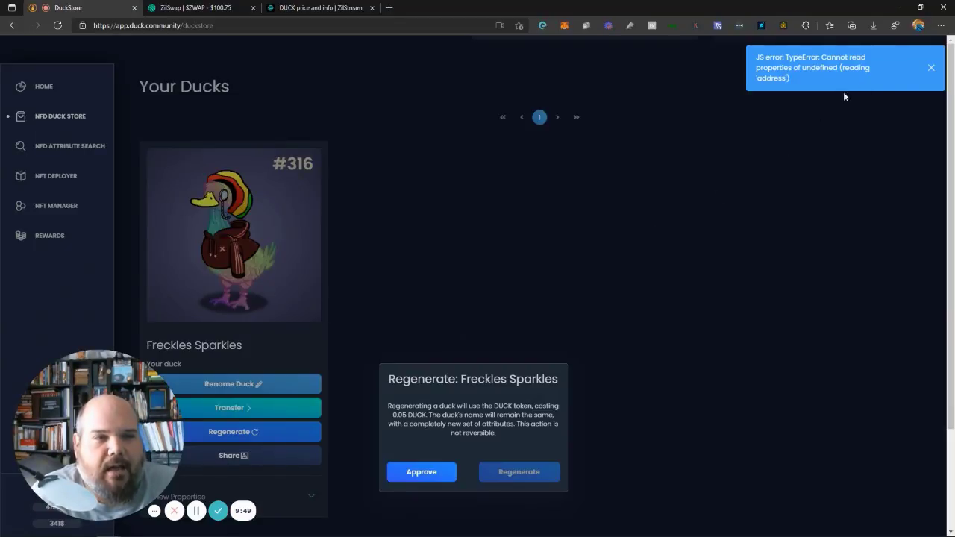
Dismiss the JS error and confirm the Freckles Sparkles regenerate payment in ZilPay.
left_click(931, 68)
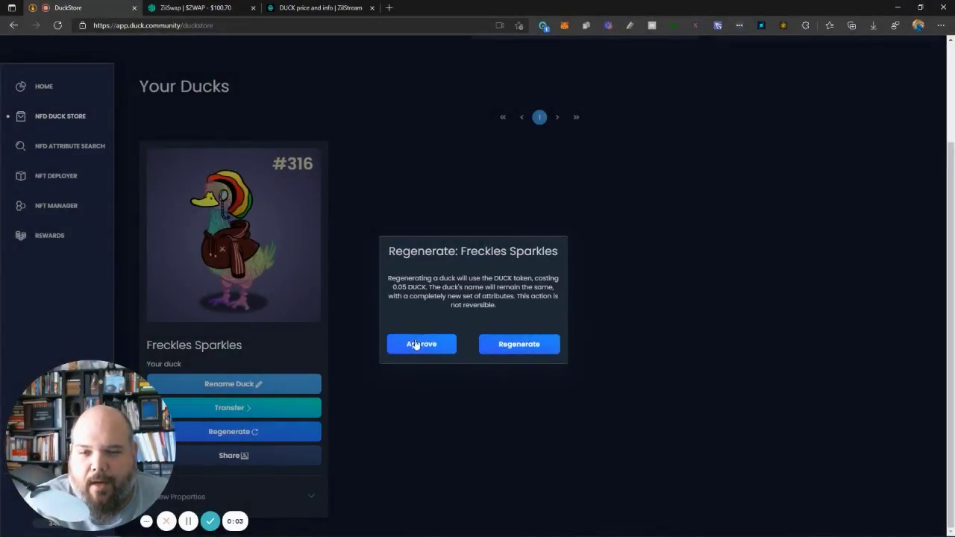
left_click(522, 346)
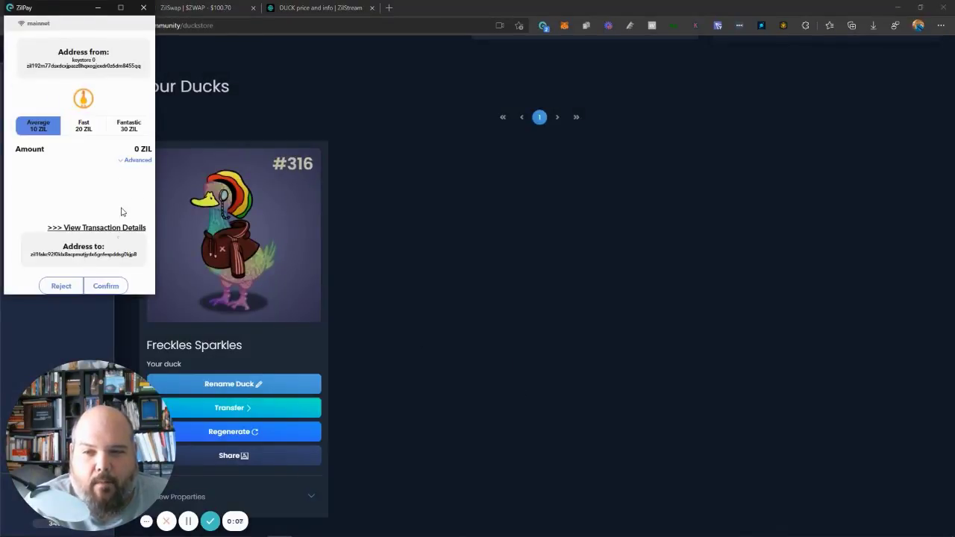
left_click(109, 288)
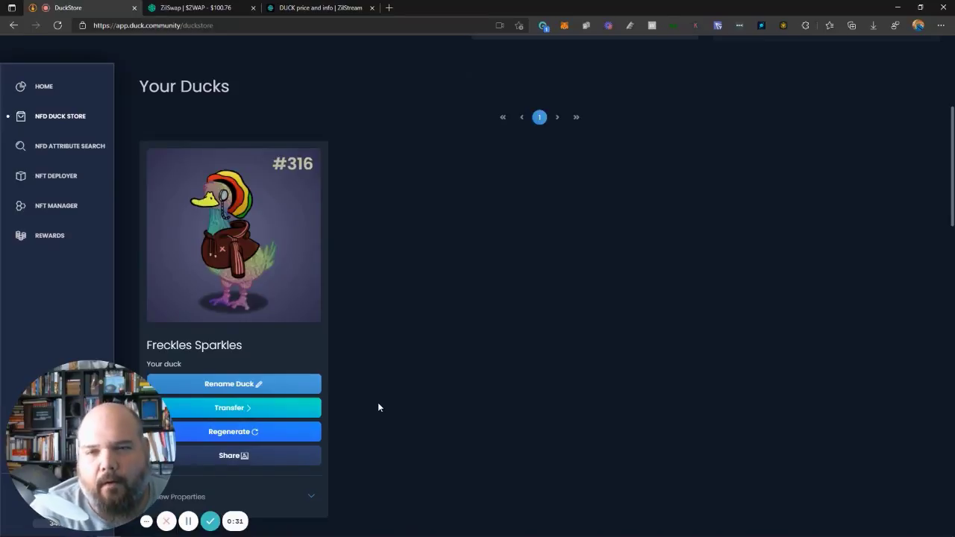
Watch Your Ducks until #316 appears as a mallard in a yellow hoodie and cap.
scroll(378, 402, "up", 4)
scroll(495, 400, "down", 4)
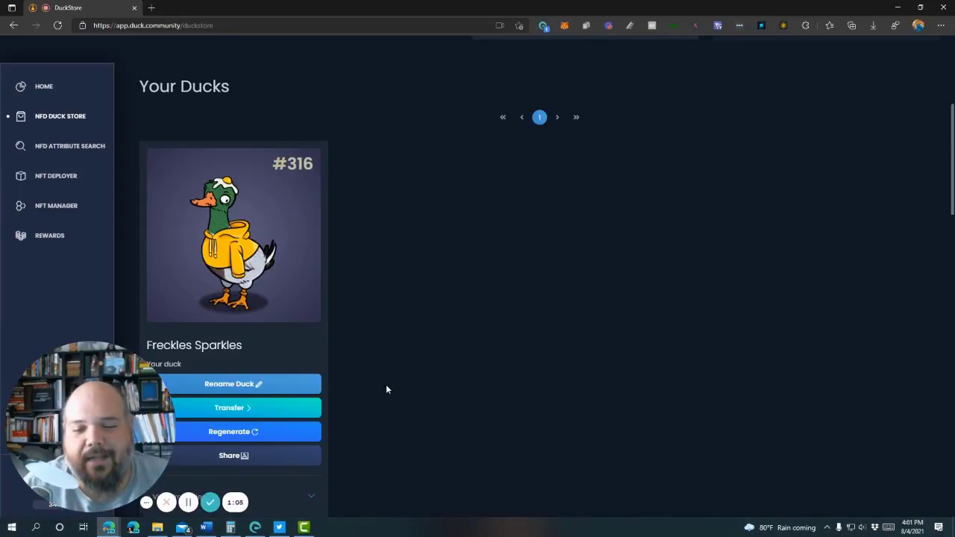
Expand #316's properties: Male Mallard, Orange Cracked Beak, Dumb Eyes, Egg, Yellow Hoodie, rarity 1 in 2,183,421.
scroll(388, 388, "down", 1)
scroll(385, 385, "down", 2)
left_click(319, 350)
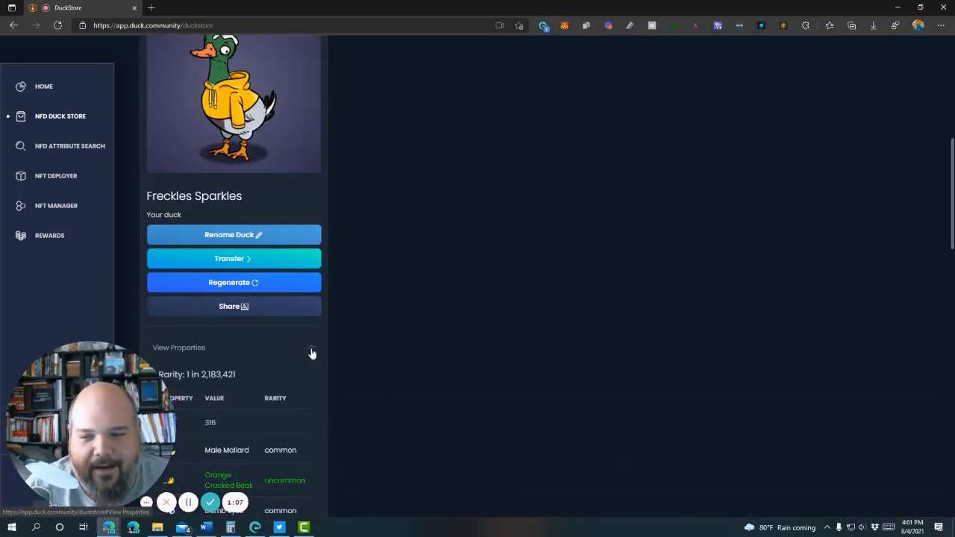
scroll(353, 359, "down", 1)
scroll(353, 361, "up", 3)
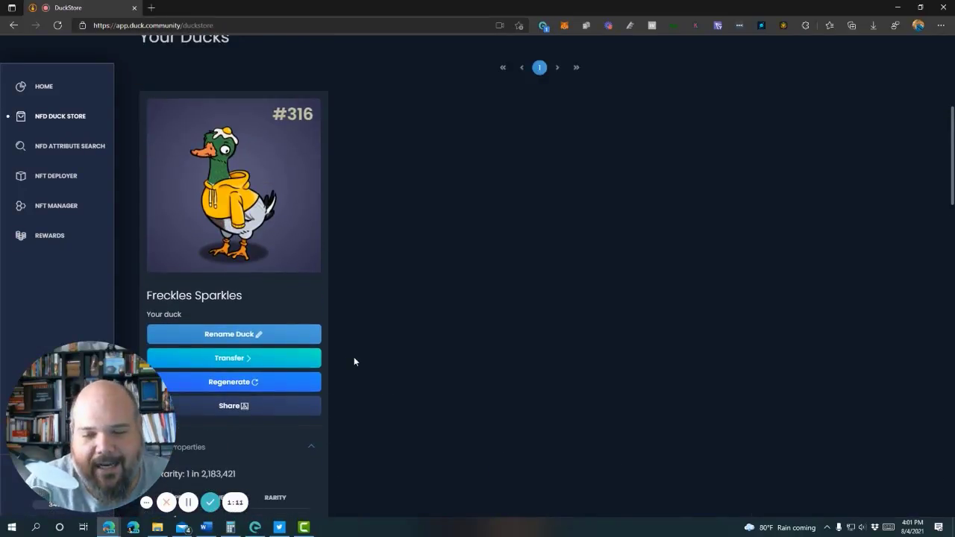
scroll(354, 361, "down", 3)
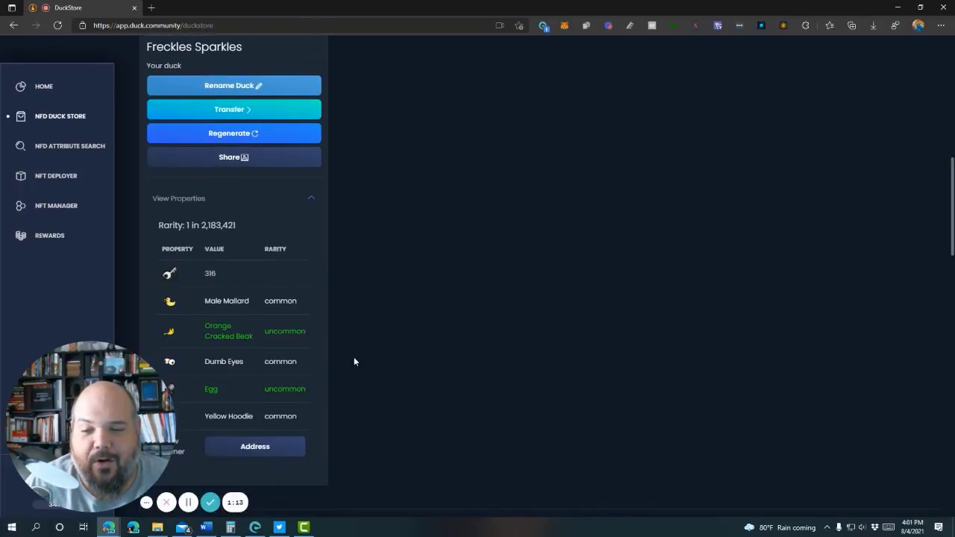
scroll(380, 359, "down", 1)
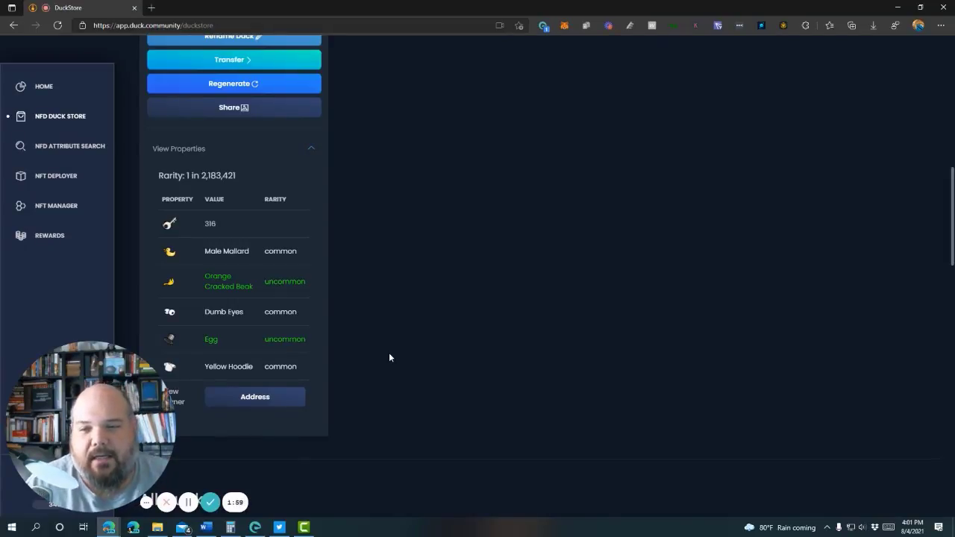
scroll(390, 356, "up", 3)
scroll(387, 366, "down", 1)
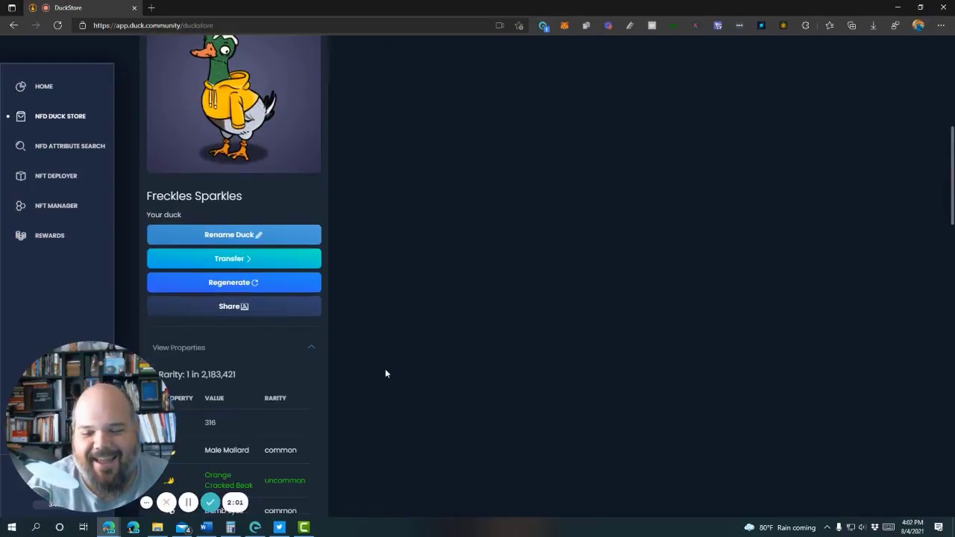
scroll(386, 369, "down", 2)
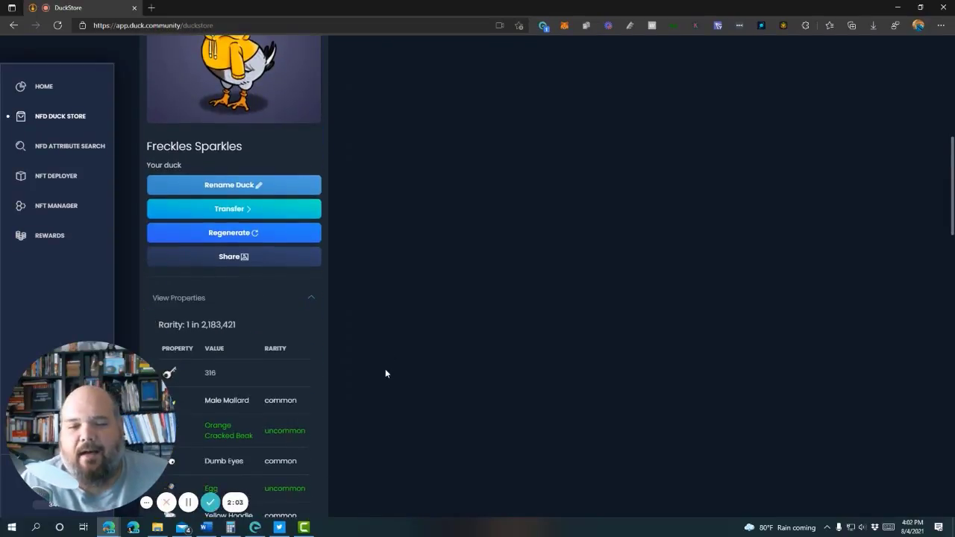
scroll(385, 375, "down", 1)
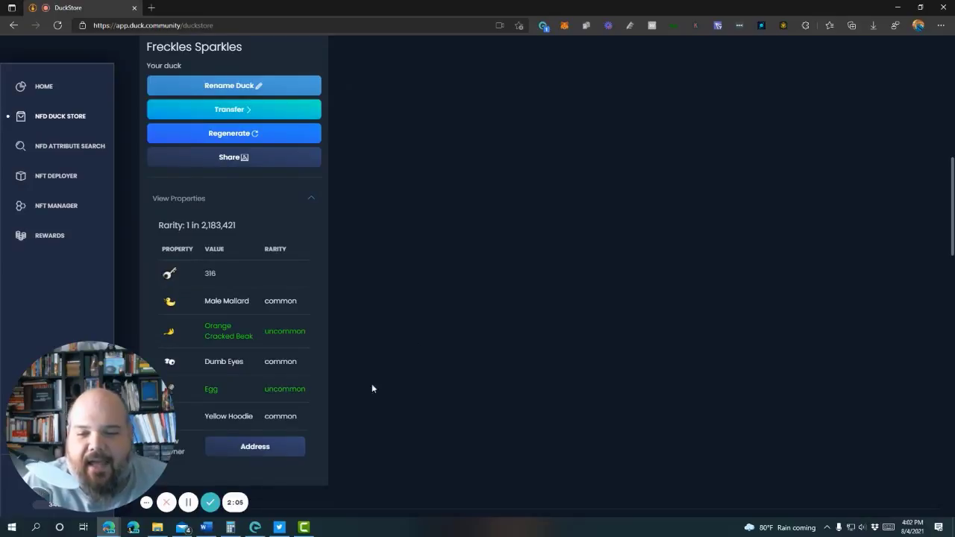
scroll(357, 389, "down", 1)
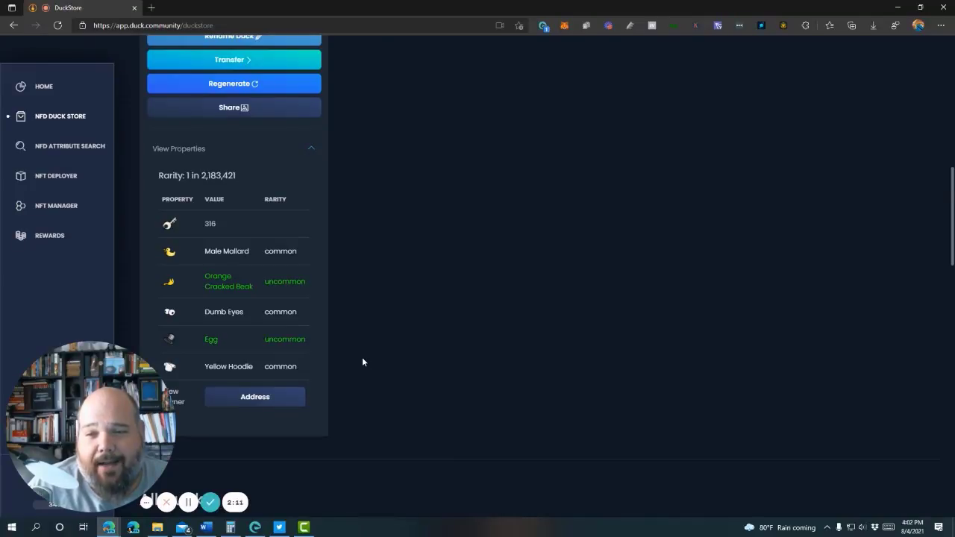
scroll(362, 362, "up", 5)
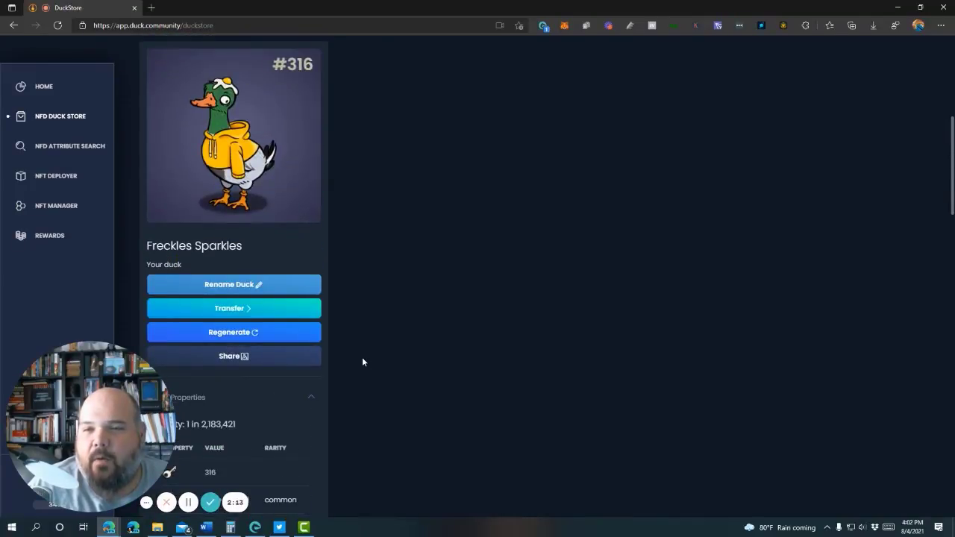
scroll(363, 362, "up", 2)
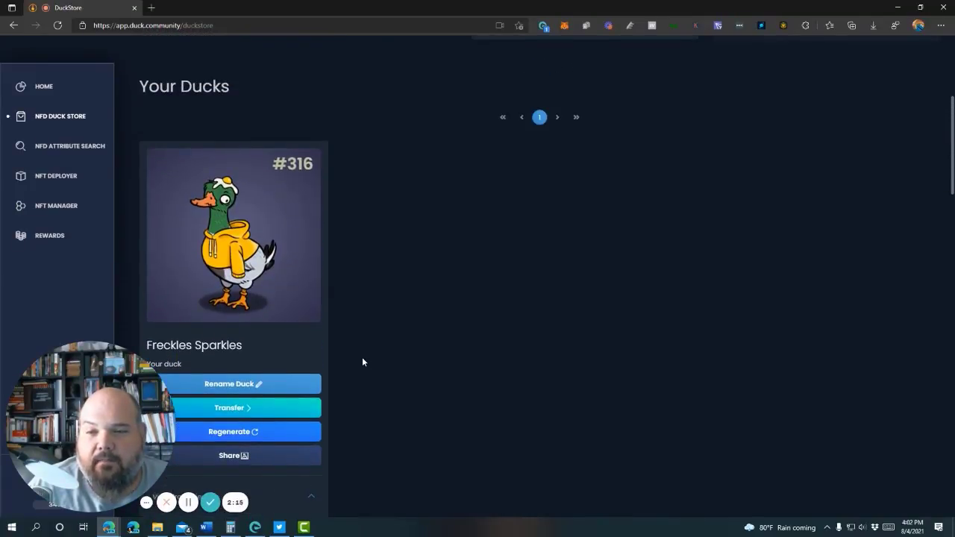